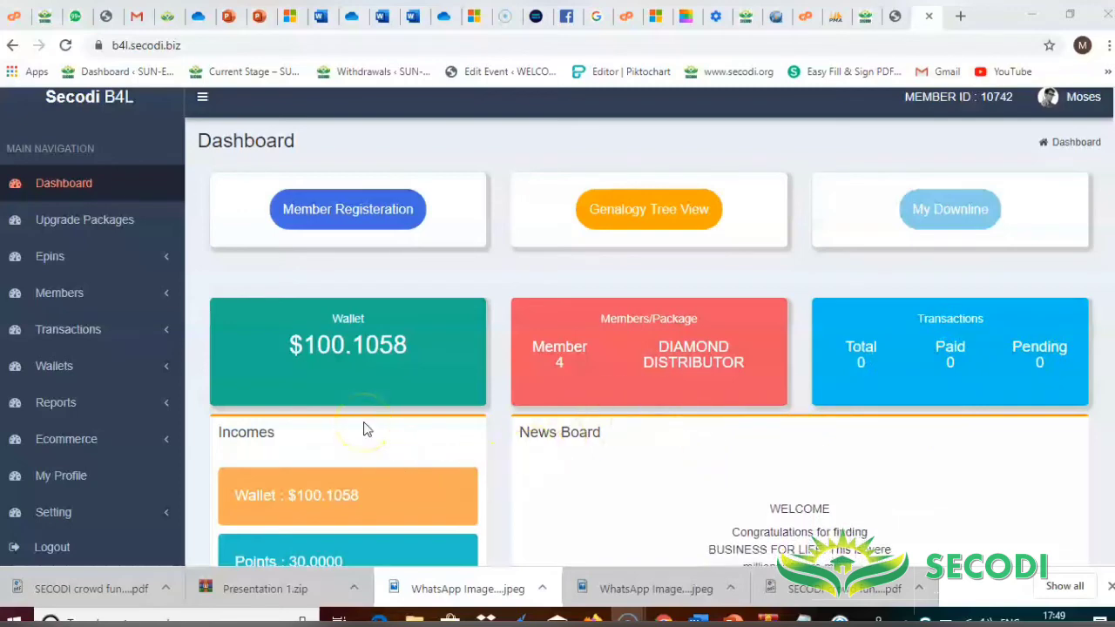
# - Examine the wallet, points and coins balances in the dashboard's Incomes section
pyautogui.scroll(-1, 361, 422)
pyautogui.scroll(-2, 356, 393)
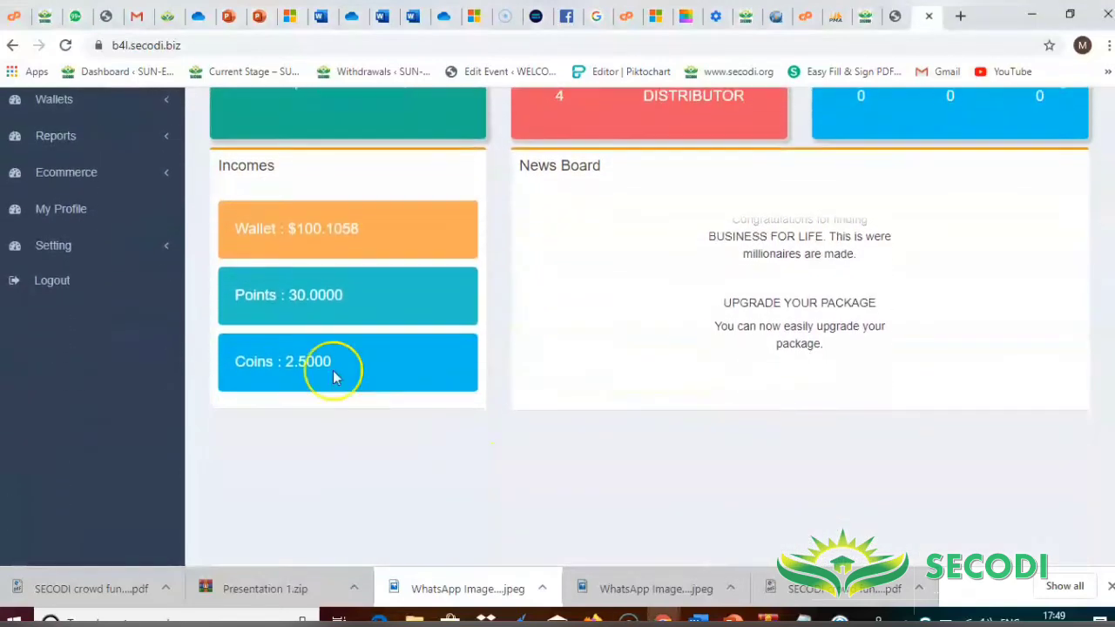
pyautogui.scroll(1, 333, 171)
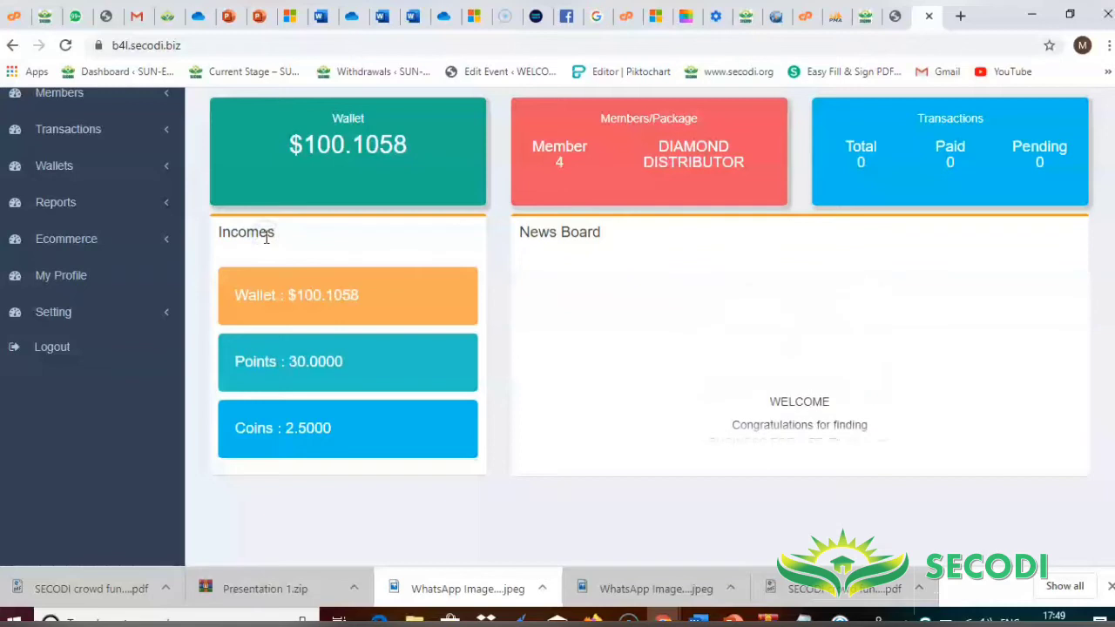
pyautogui.click(300, 294)
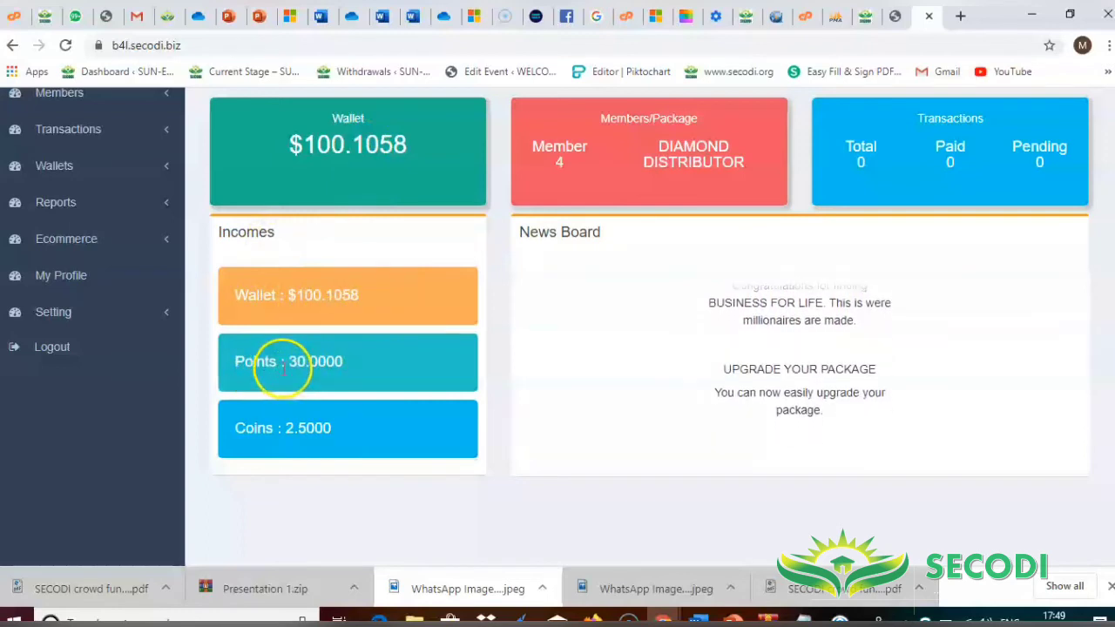
pyautogui.doubleClick(253, 360)
pyautogui.click(296, 363)
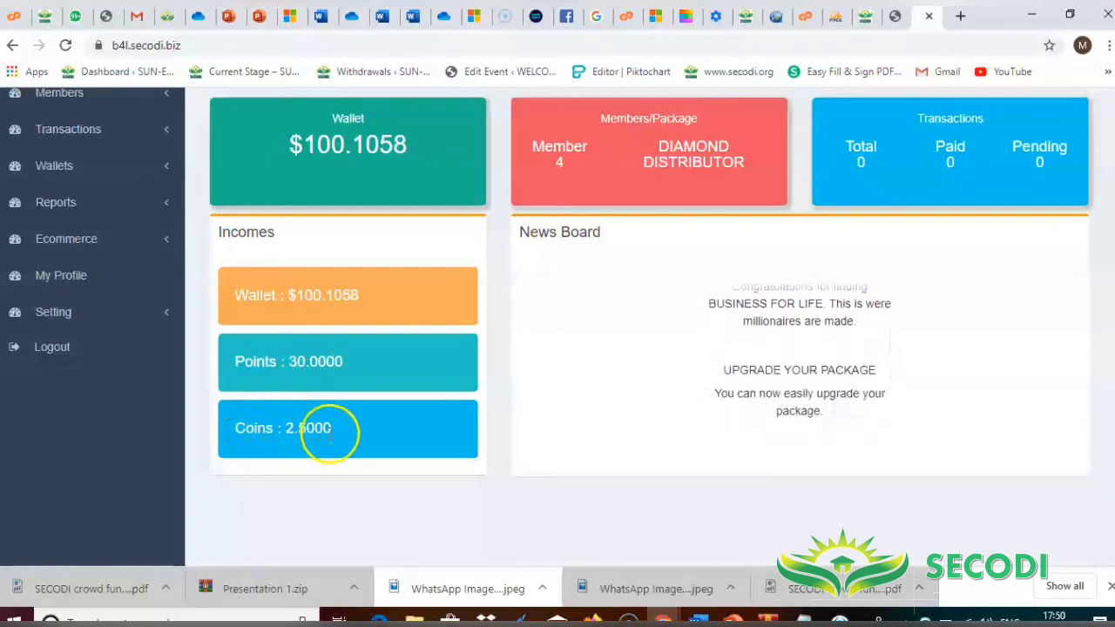
pyautogui.scroll(3, 349, 442)
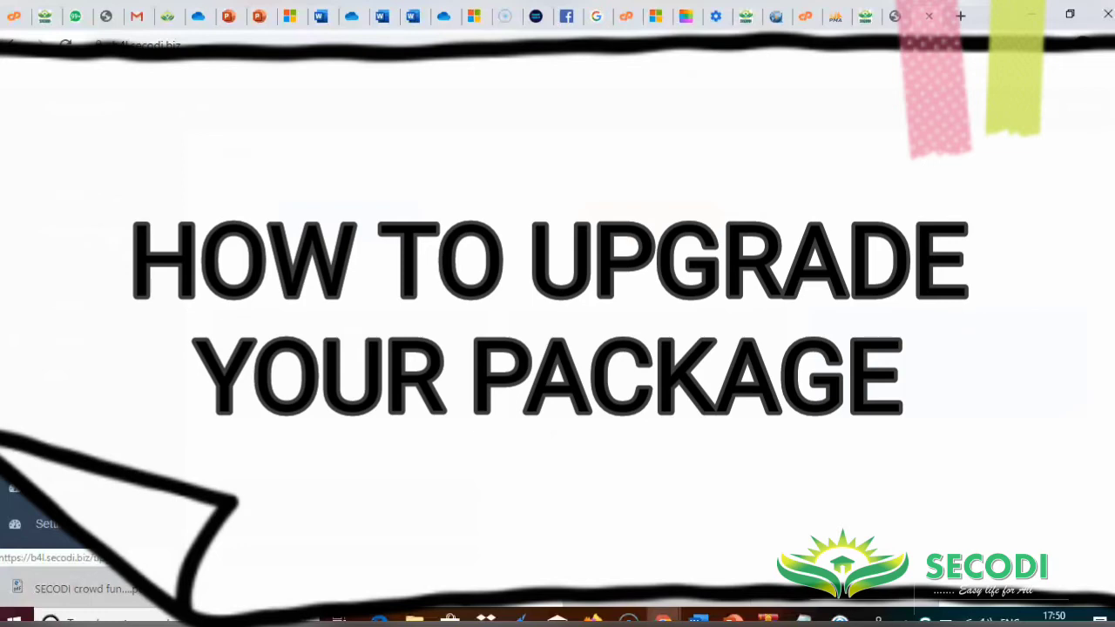
# - Open the package upgrade form and choose the DIAMOND DISTRIBUTOR e-pin
pyautogui.click(110, 231)
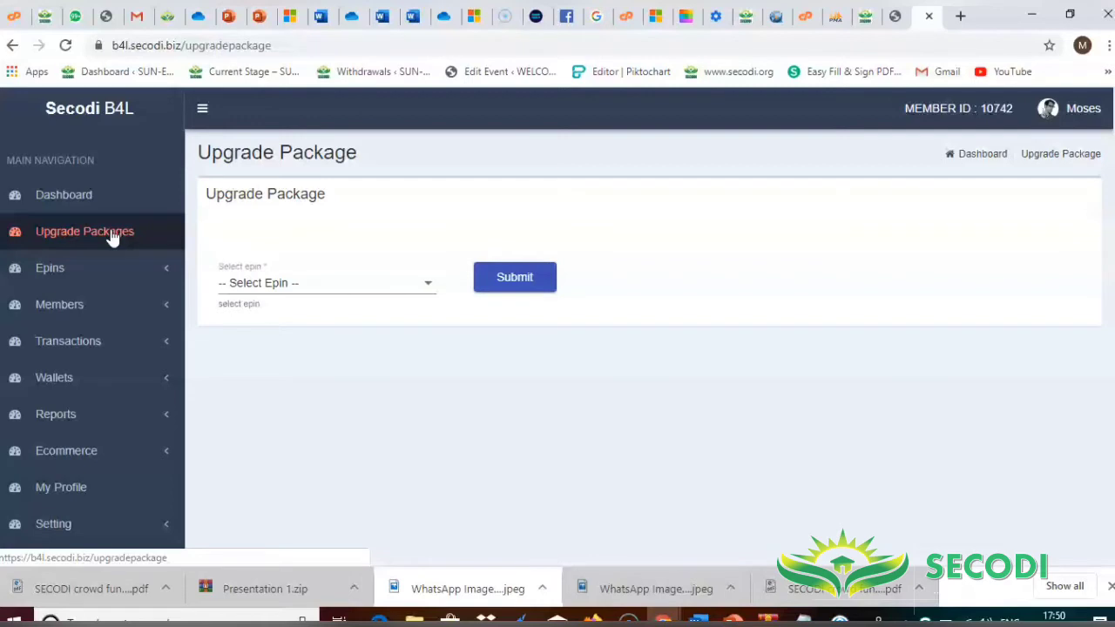
pyautogui.click(115, 237)
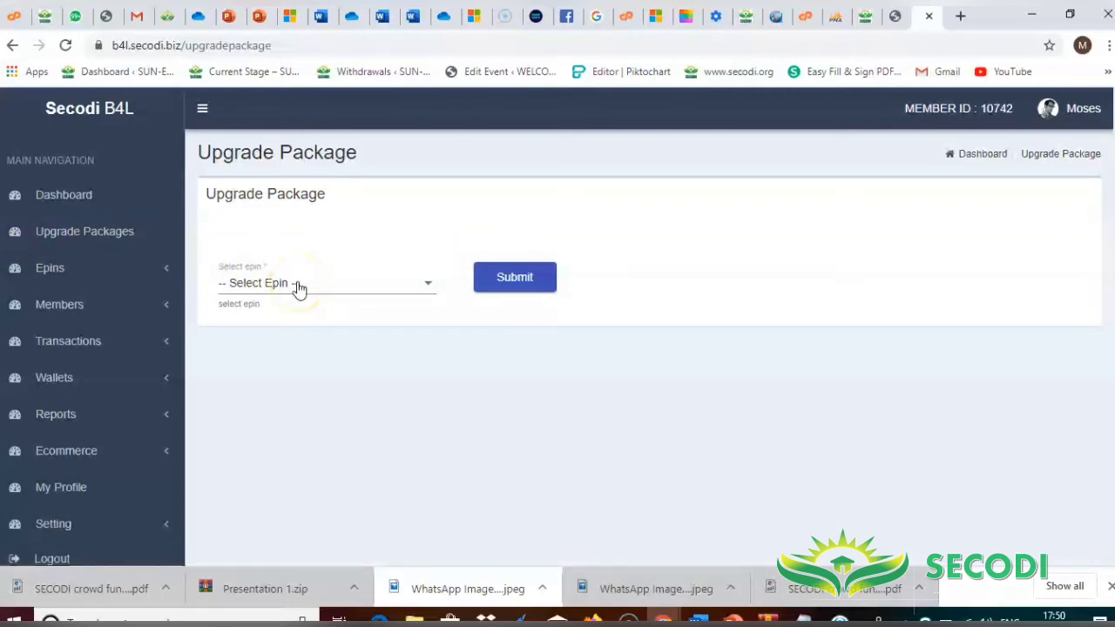
pyautogui.click(427, 287)
pyautogui.click(428, 287)
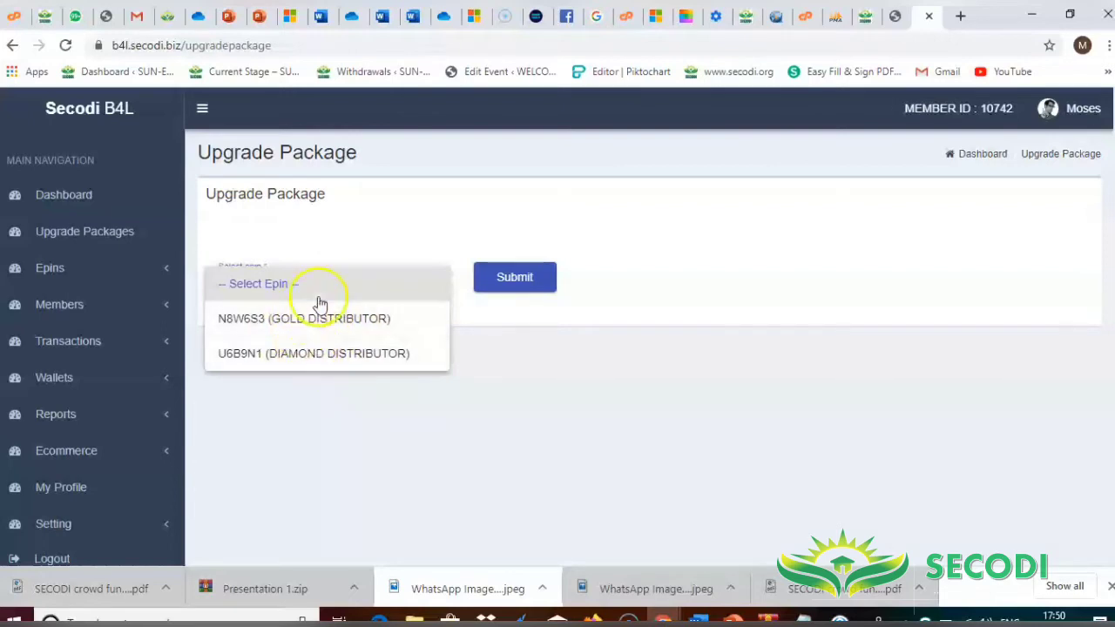
pyautogui.click(267, 351)
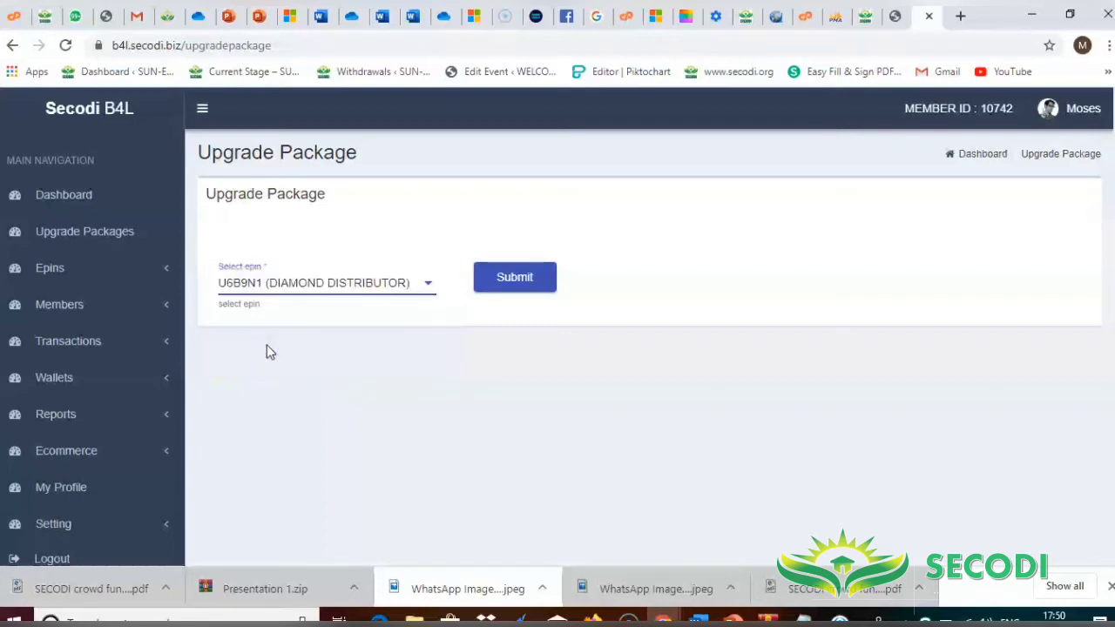
pyautogui.click(328, 292)
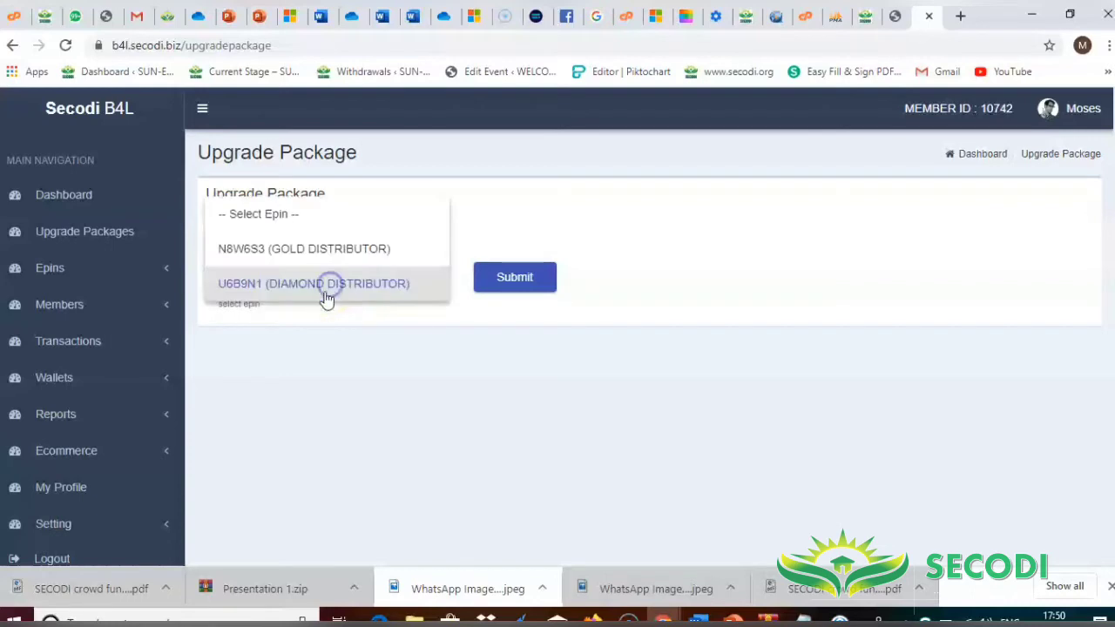
pyautogui.click(314, 291)
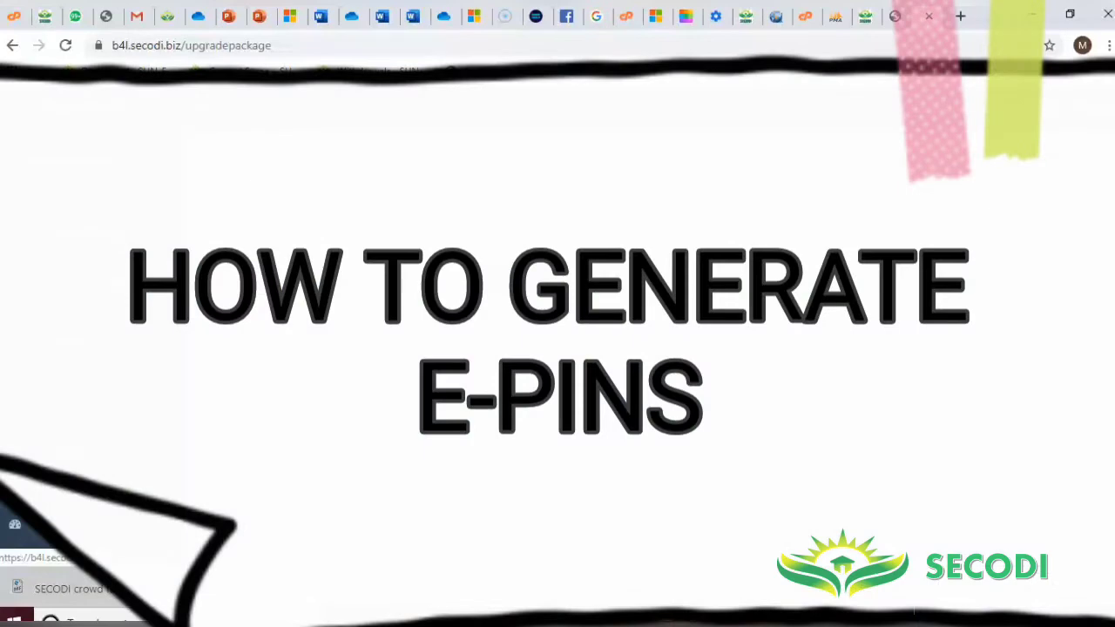
# - Check the wallet balance on the dashboard and open the form for creating e-pins
pyautogui.click(121, 277)
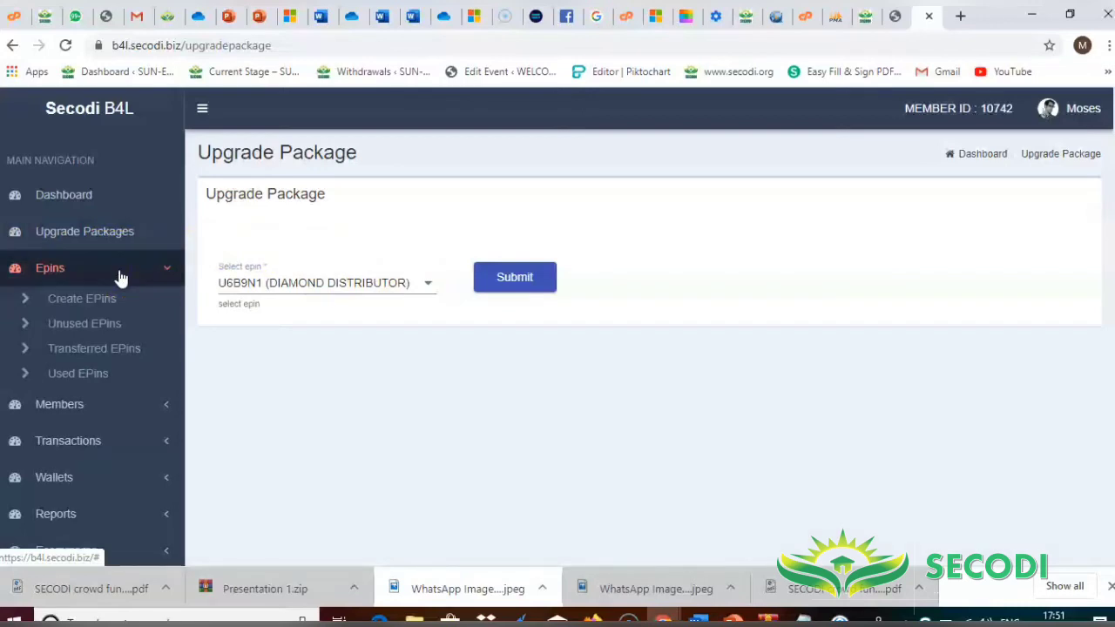
pyautogui.click(96, 302)
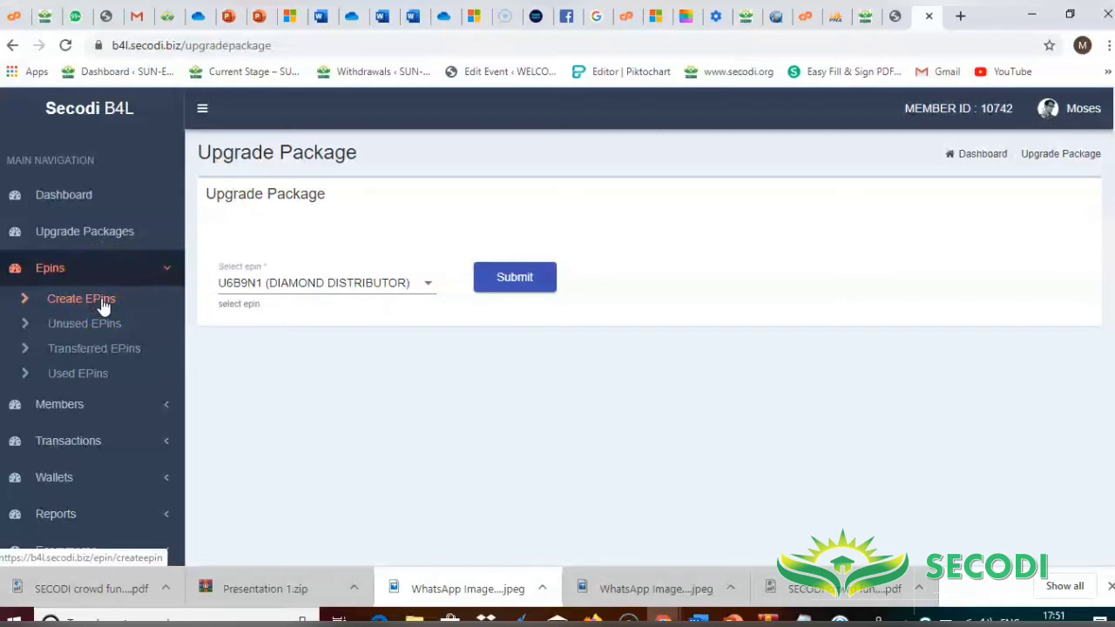
pyautogui.click(80, 208)
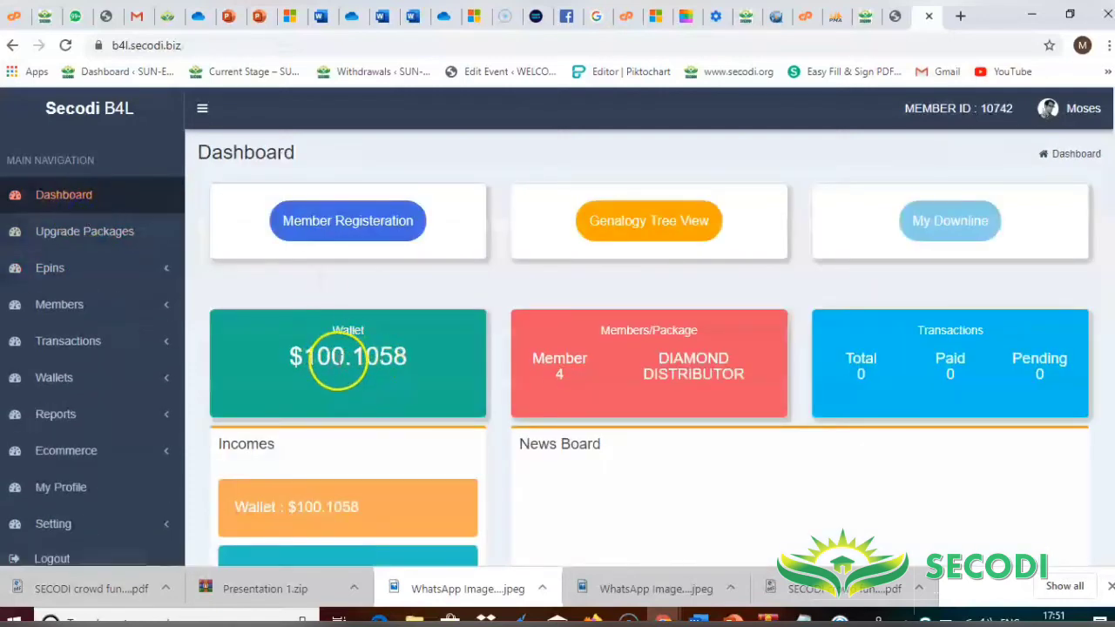
pyautogui.click(91, 279)
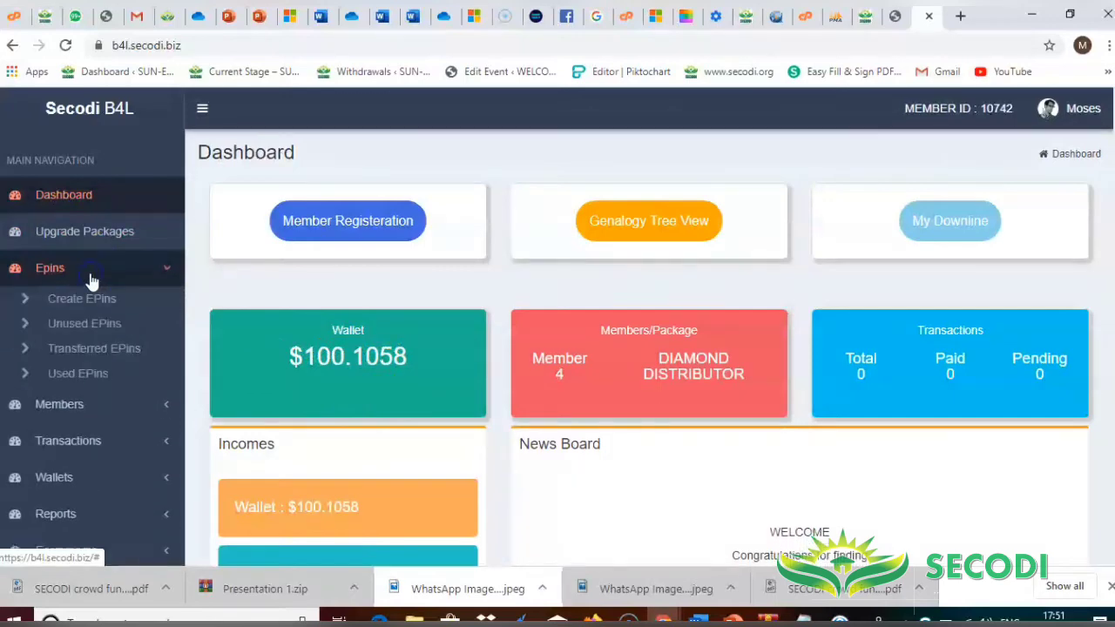
pyautogui.click(80, 299)
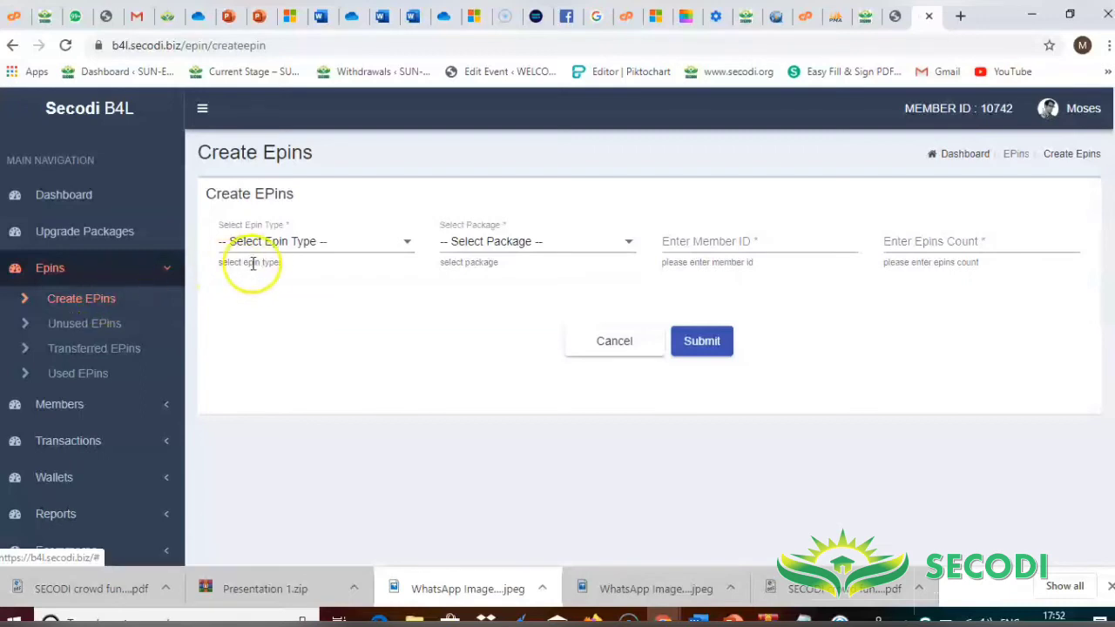
# - Set the e-pin type to Registration and the package to STARTER DISTRIBUTOR ($12.50)
pyautogui.click(225, 234)
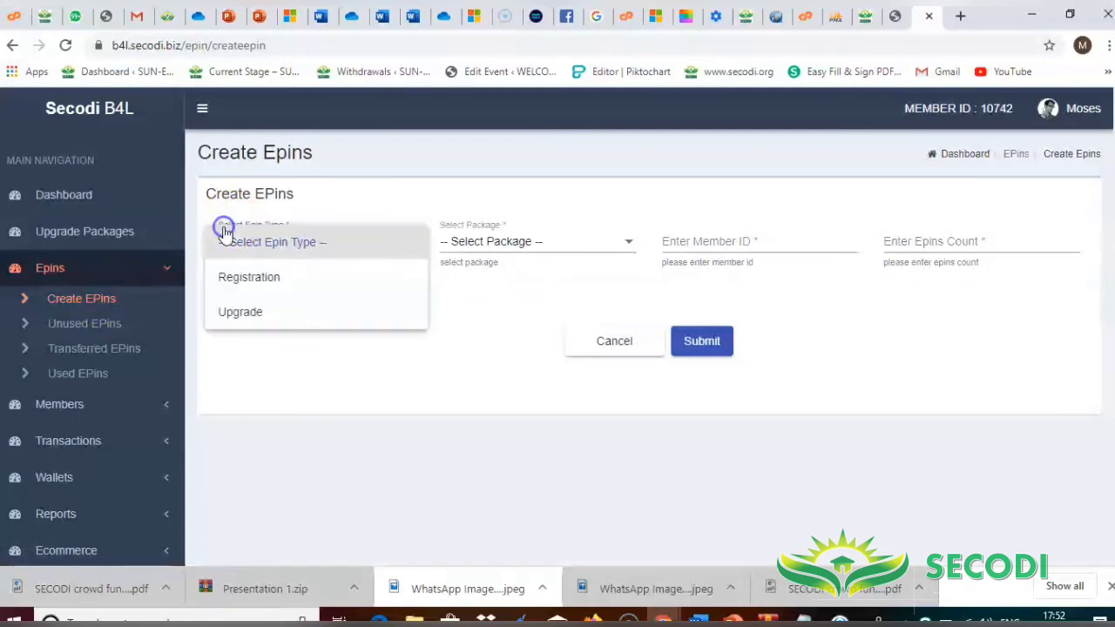
pyautogui.click(238, 218)
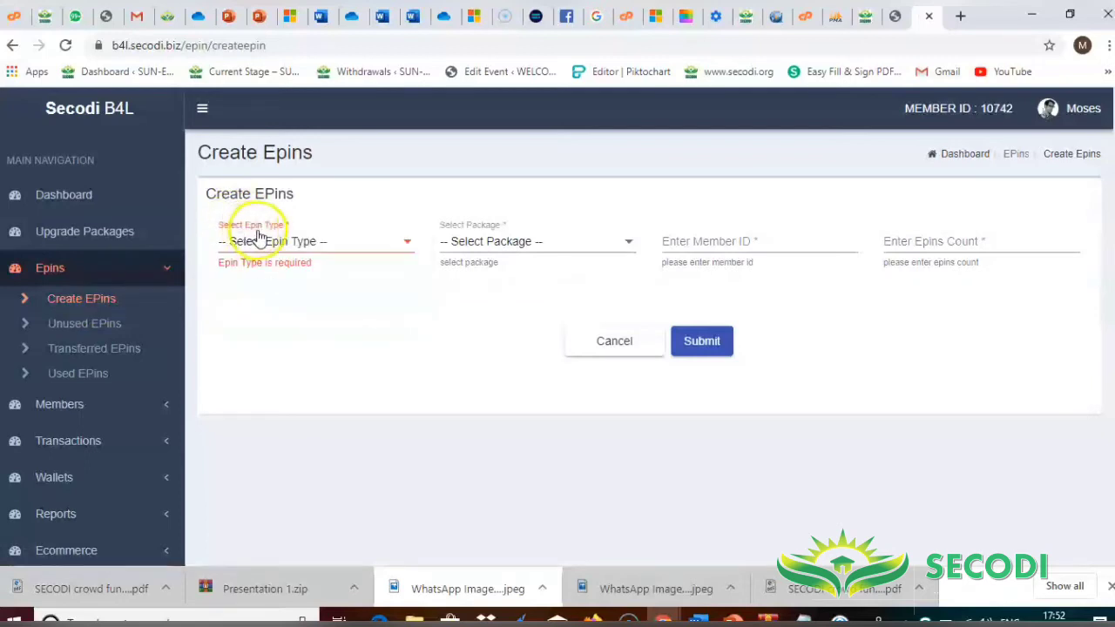
pyautogui.click(285, 243)
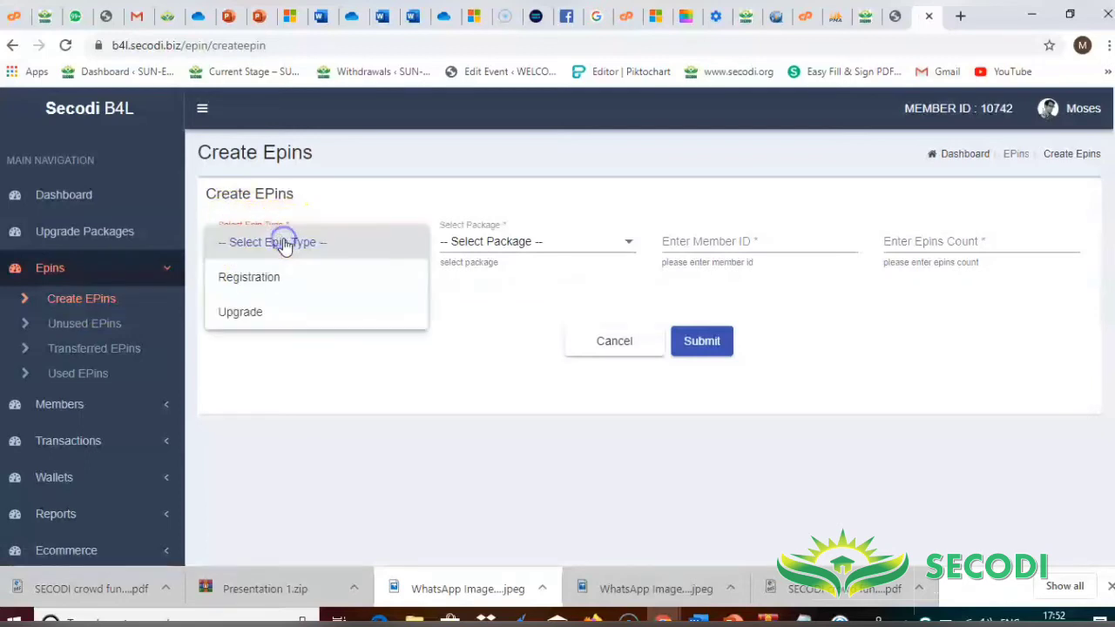
pyautogui.click(276, 287)
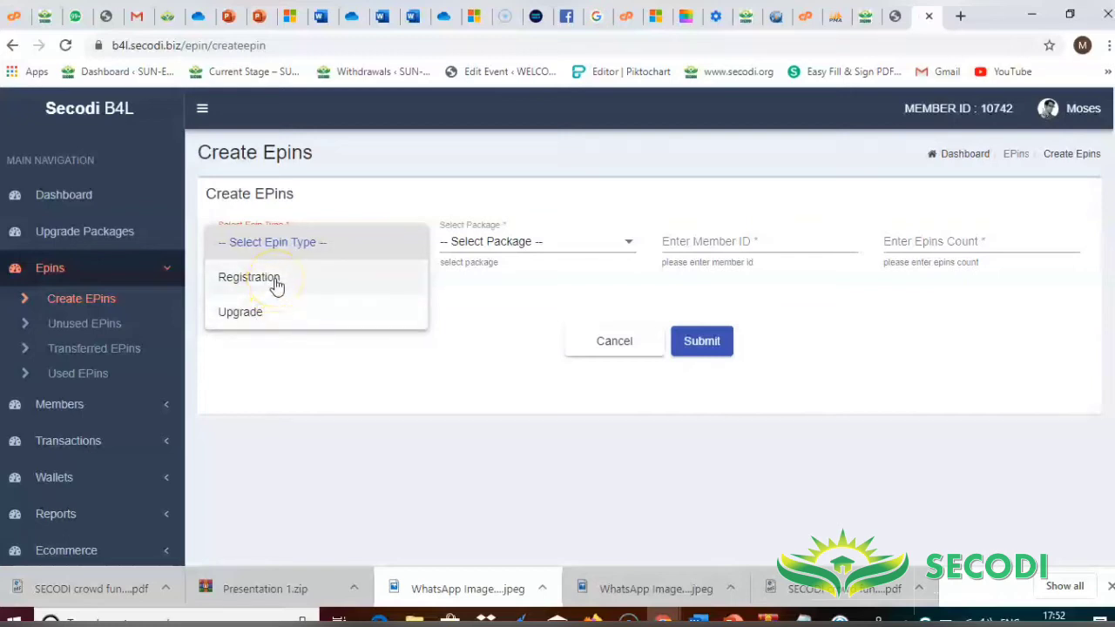
pyautogui.click(275, 280)
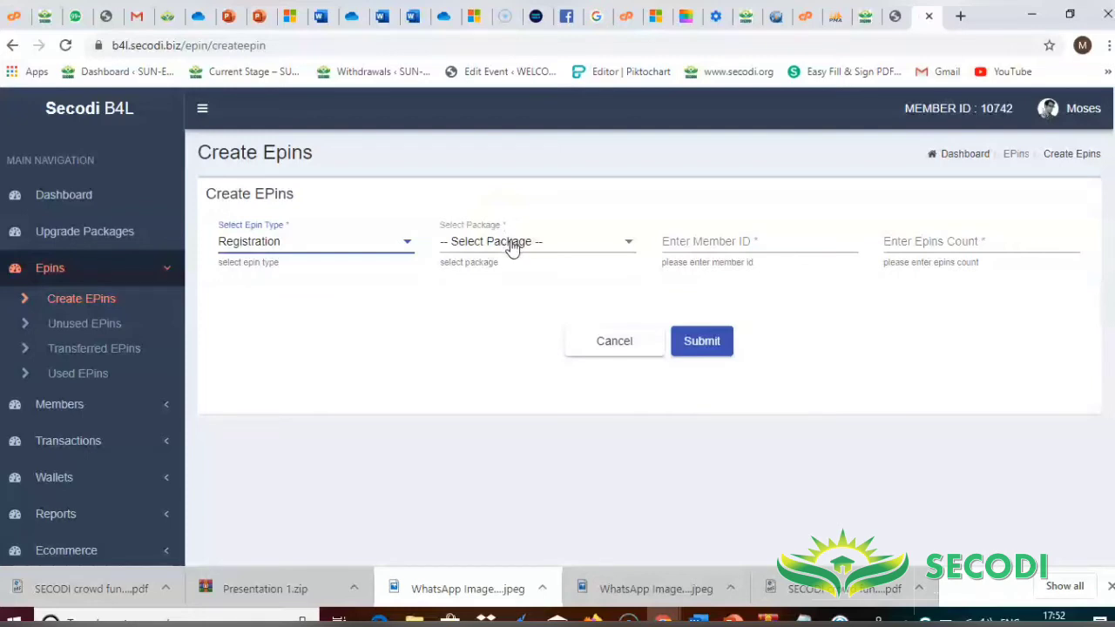
pyautogui.click(512, 248)
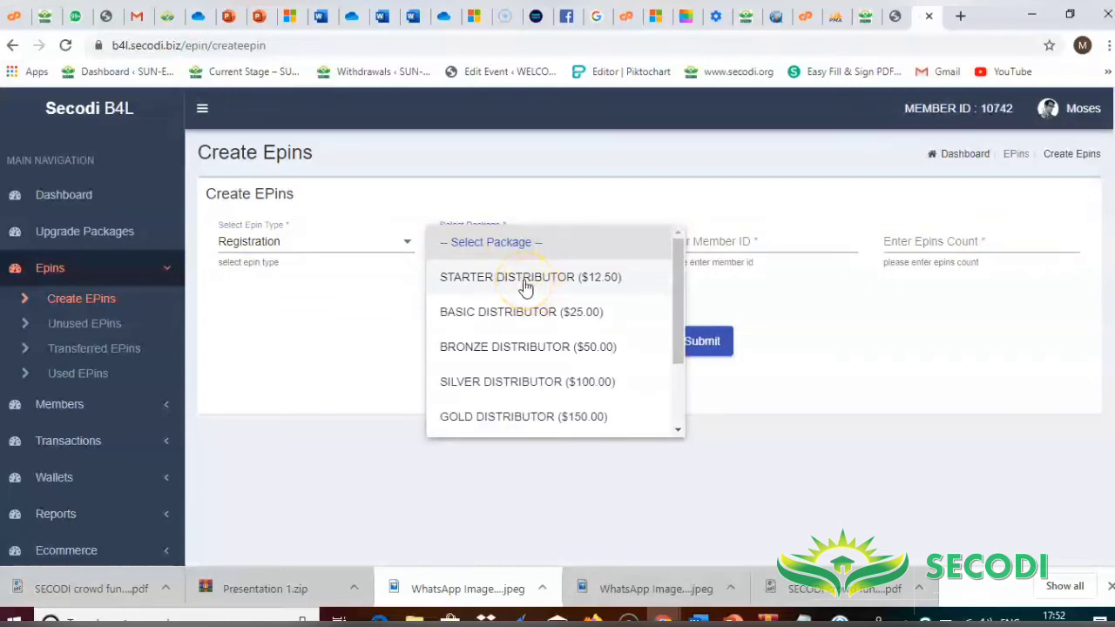
pyautogui.click(525, 286)
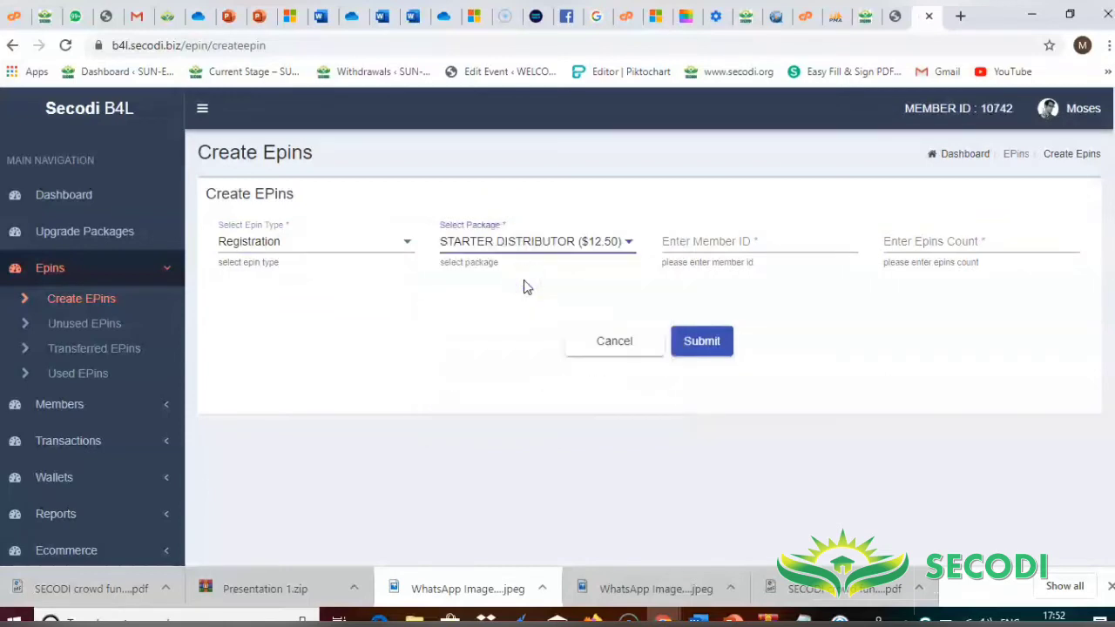
# - Enter the recipient's member ID and set the e-pins count to 3
pyautogui.click(735, 243)
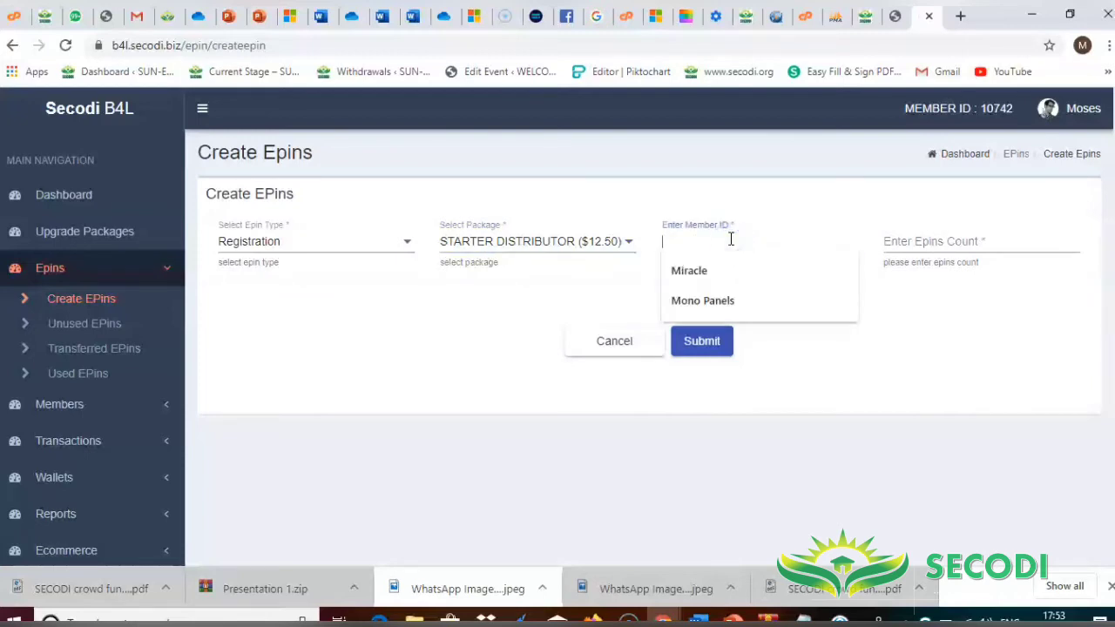
pyautogui.write('10873')
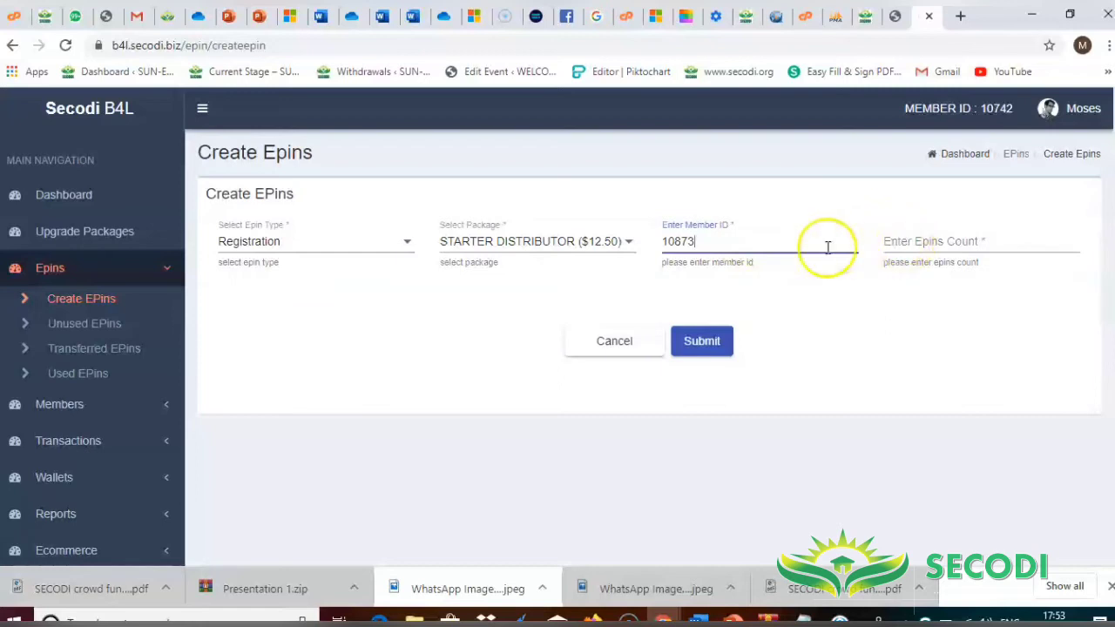
pyautogui.click(926, 244)
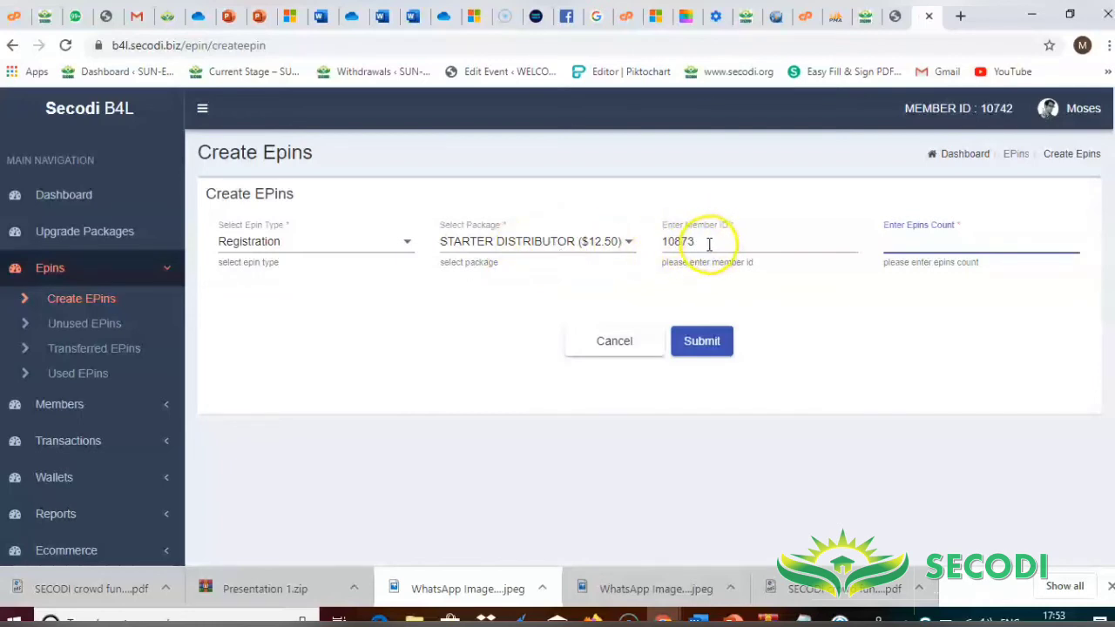
pyautogui.click(912, 241)
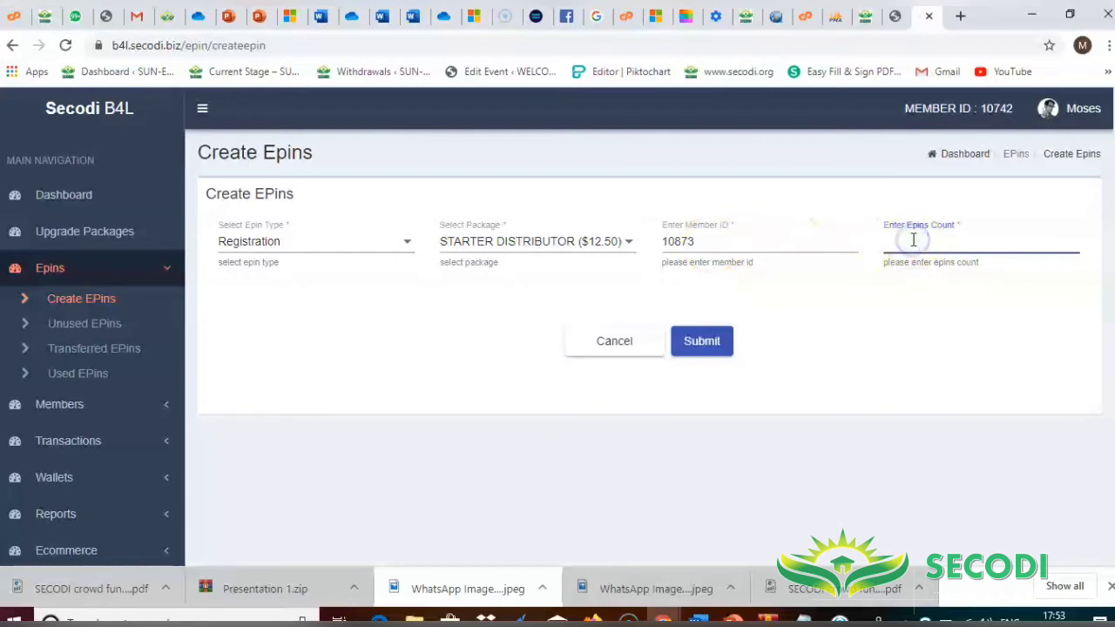
pyautogui.write('1')
pyautogui.click(898, 265)
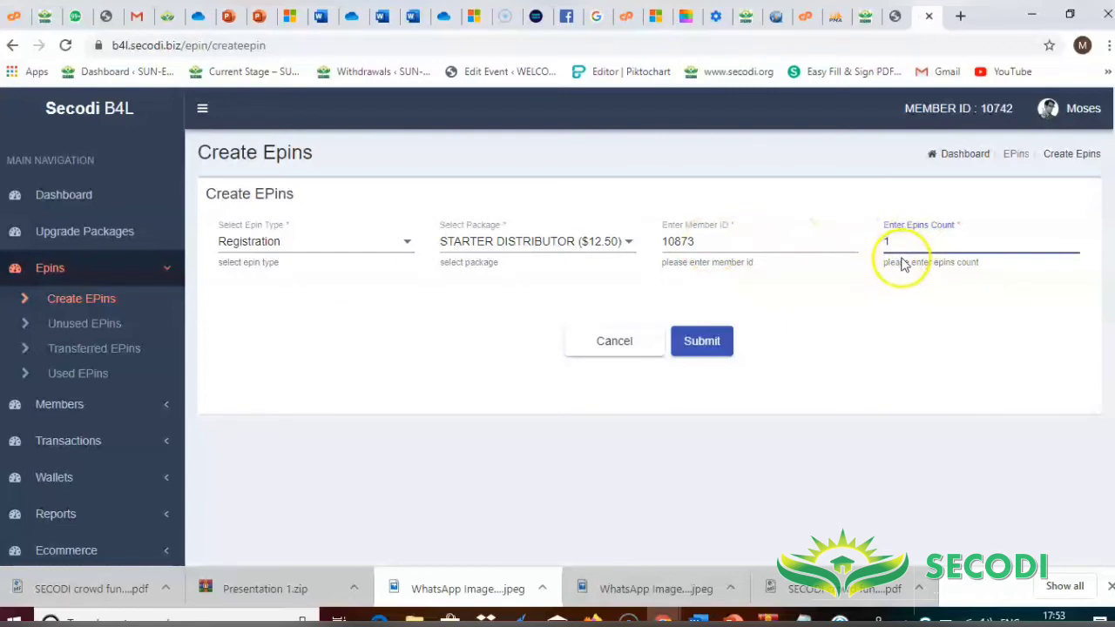
pyautogui.press('BackSpace')
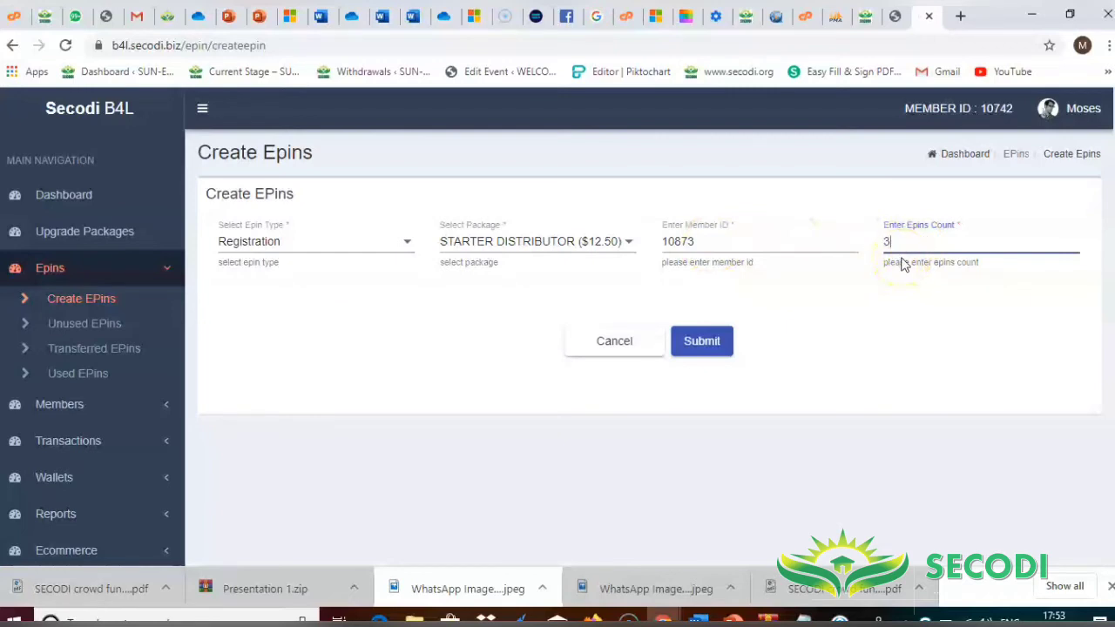
pyautogui.click(905, 242)
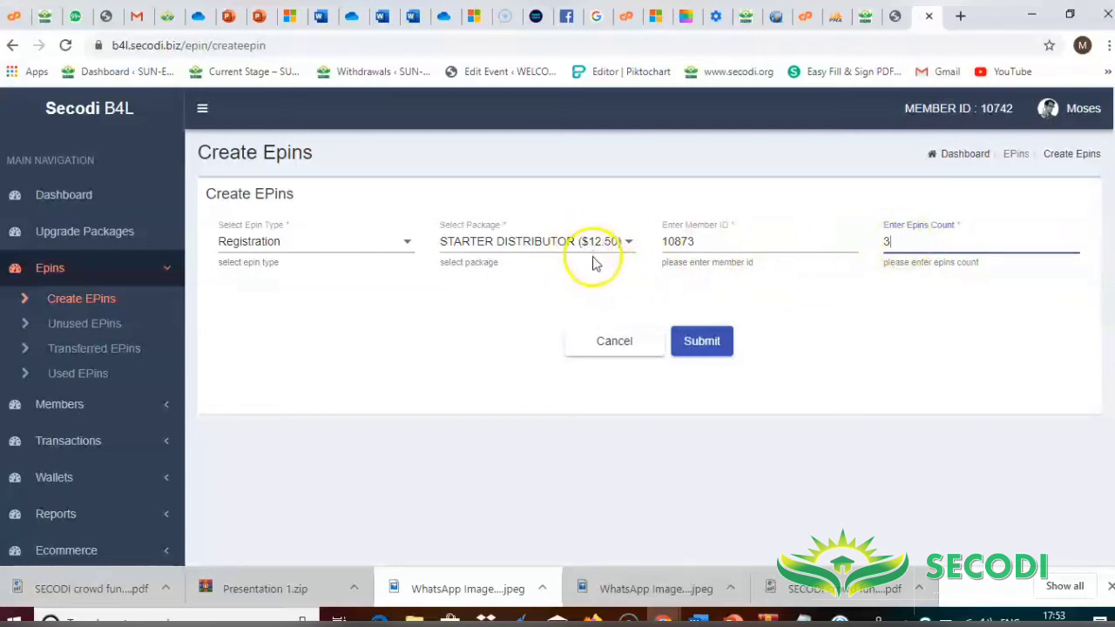
pyautogui.click(716, 353)
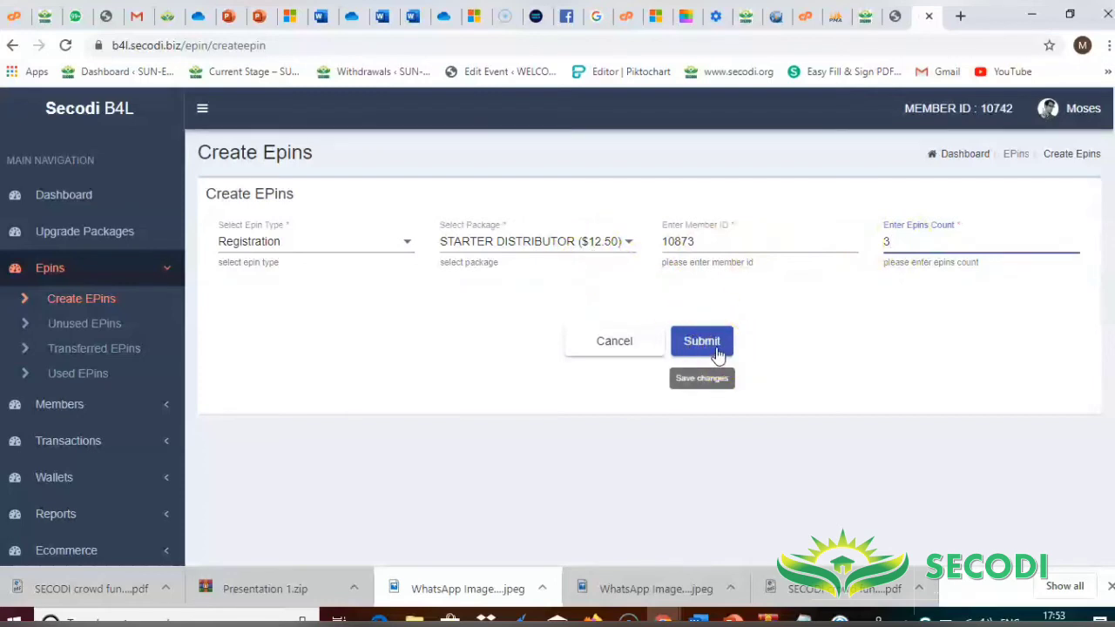
pyautogui.click(716, 352)
# - Replace the recipient's member ID with the logged-in account's own member ID in the e-pin form
pyautogui.click(719, 241)
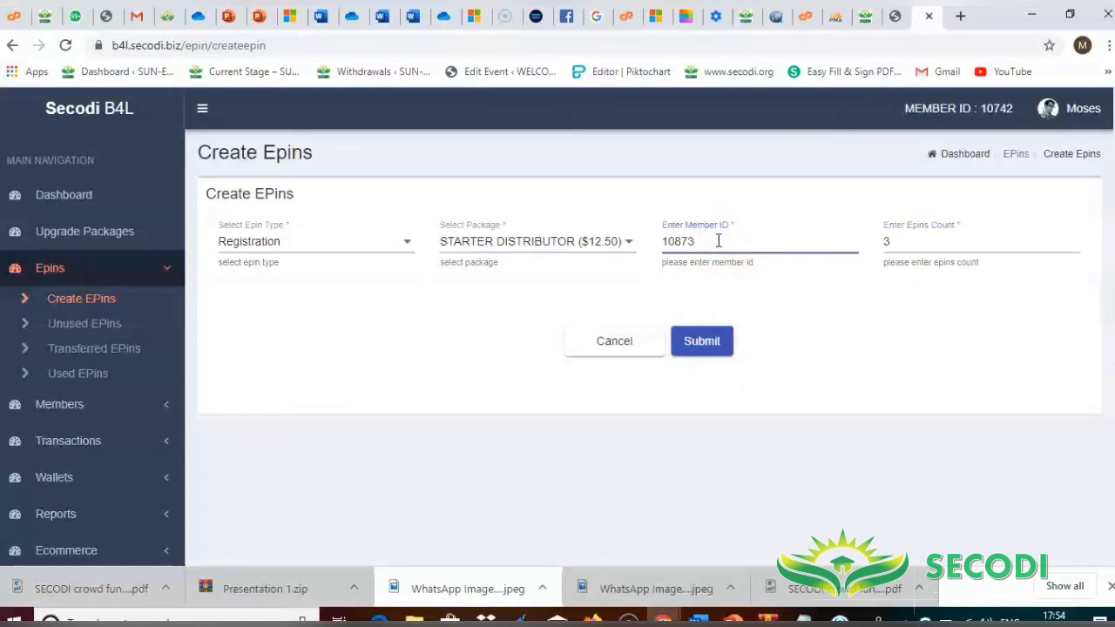
pyautogui.click(707, 239)
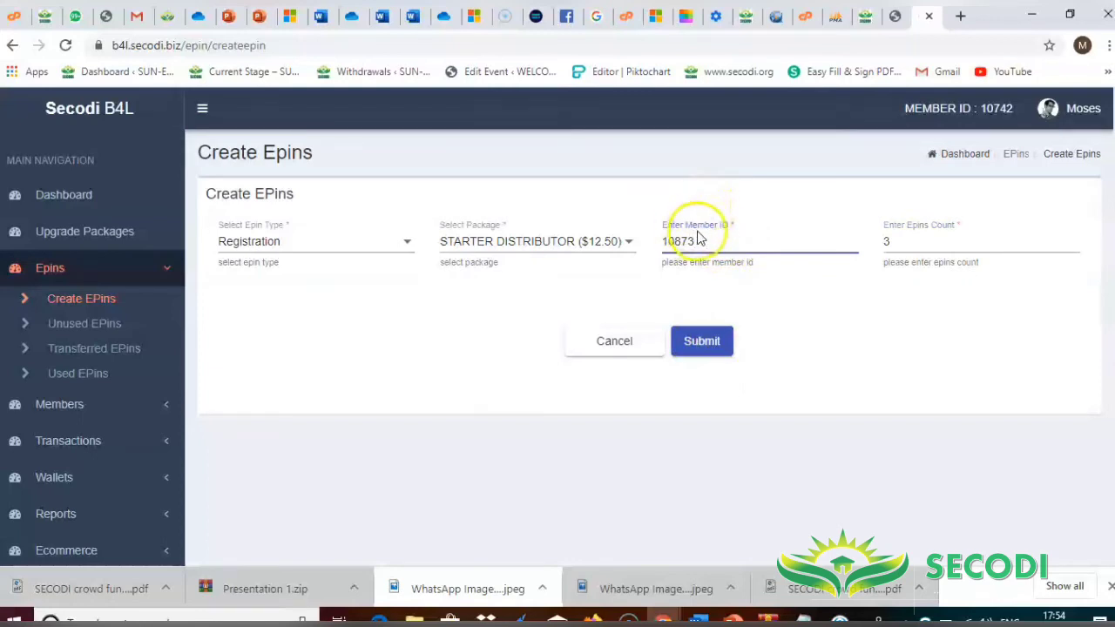
pyautogui.press('BackSpace')
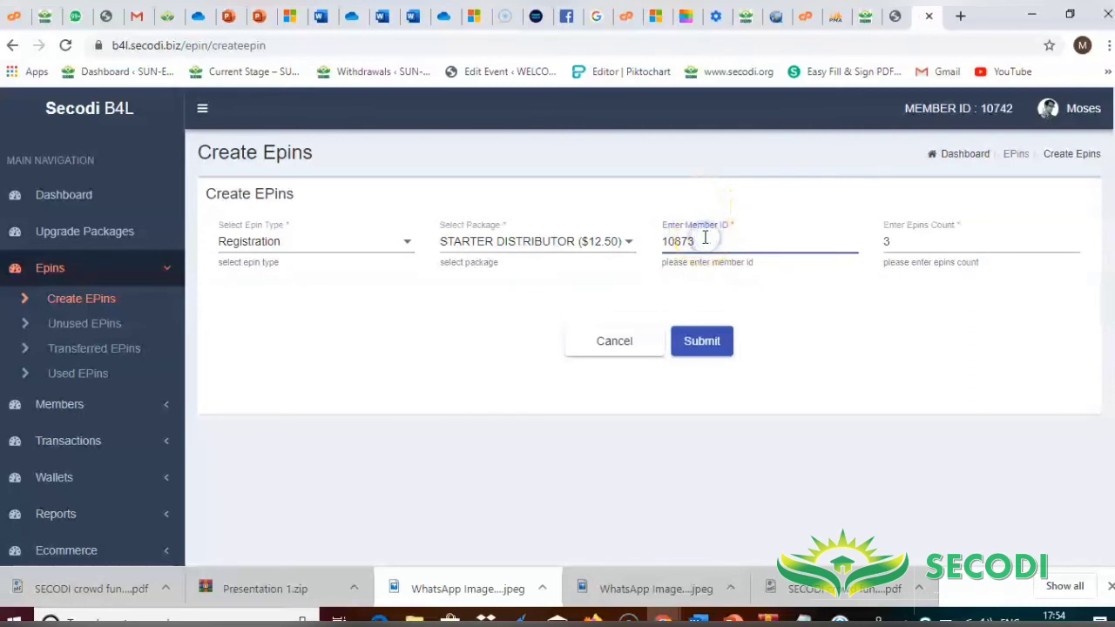
pyautogui.click(996, 121)
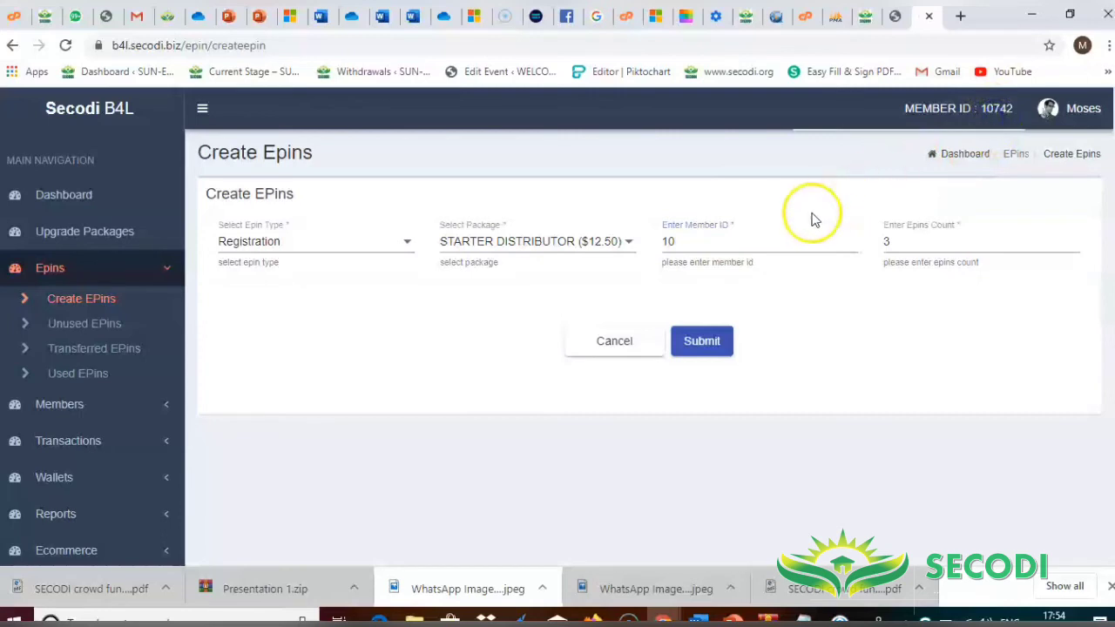
pyautogui.click(701, 243)
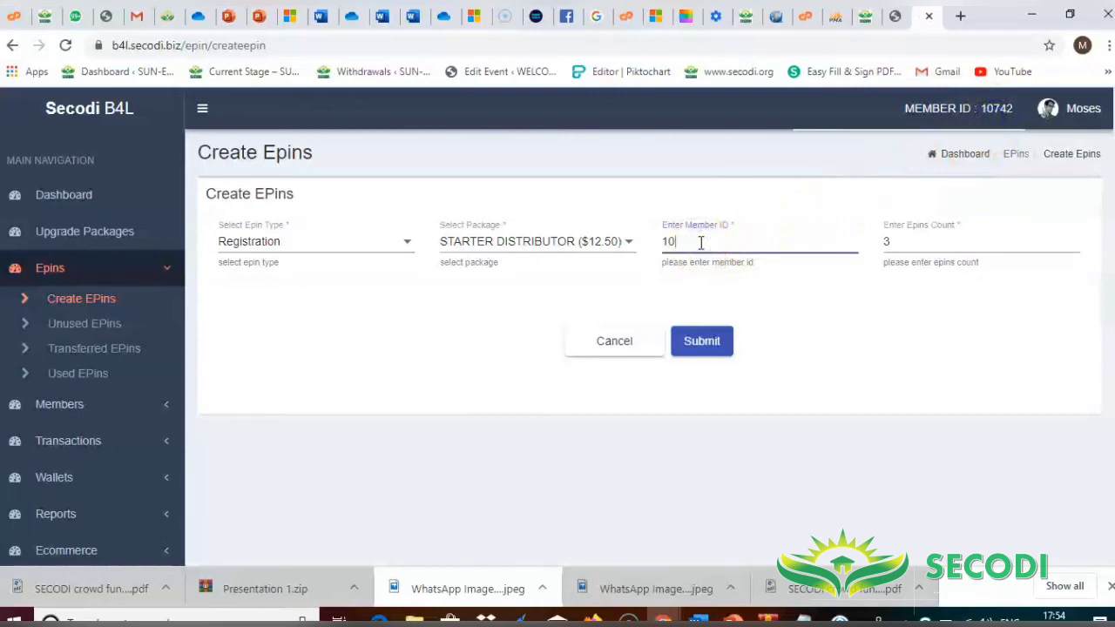
pyautogui.write('742')
# - Set the e-pins count to 2 and submit the request for STARTER DISTRIBUTOR registration e-pins
pyautogui.click(898, 239)
pyautogui.write('3')
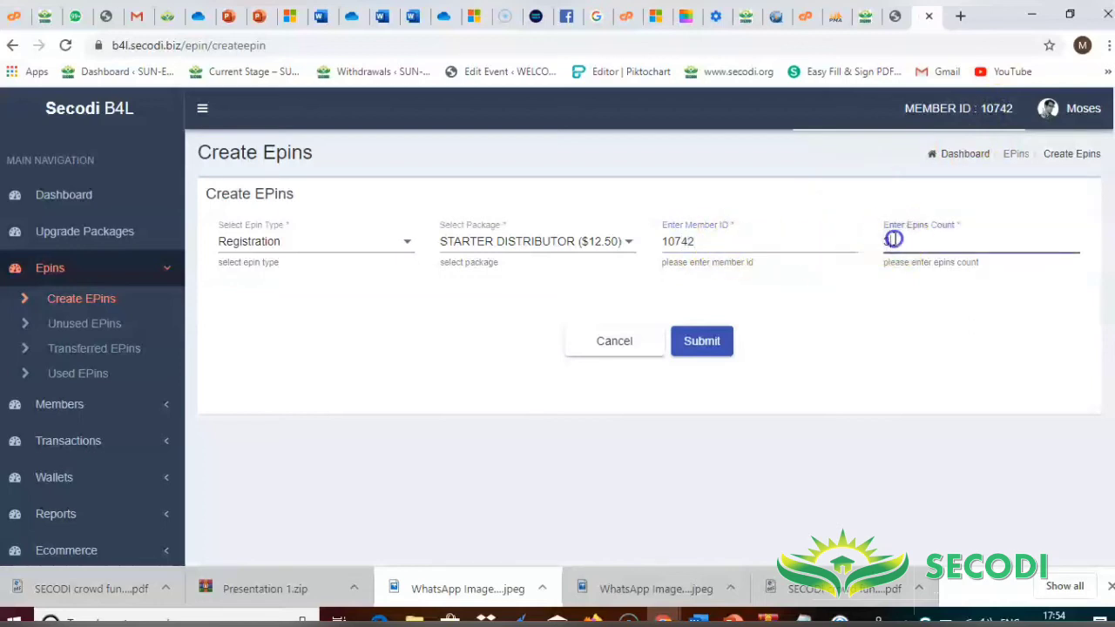
pyautogui.moveTo(883, 241); pyautogui.dragTo(920, 276)
pyautogui.write('2')
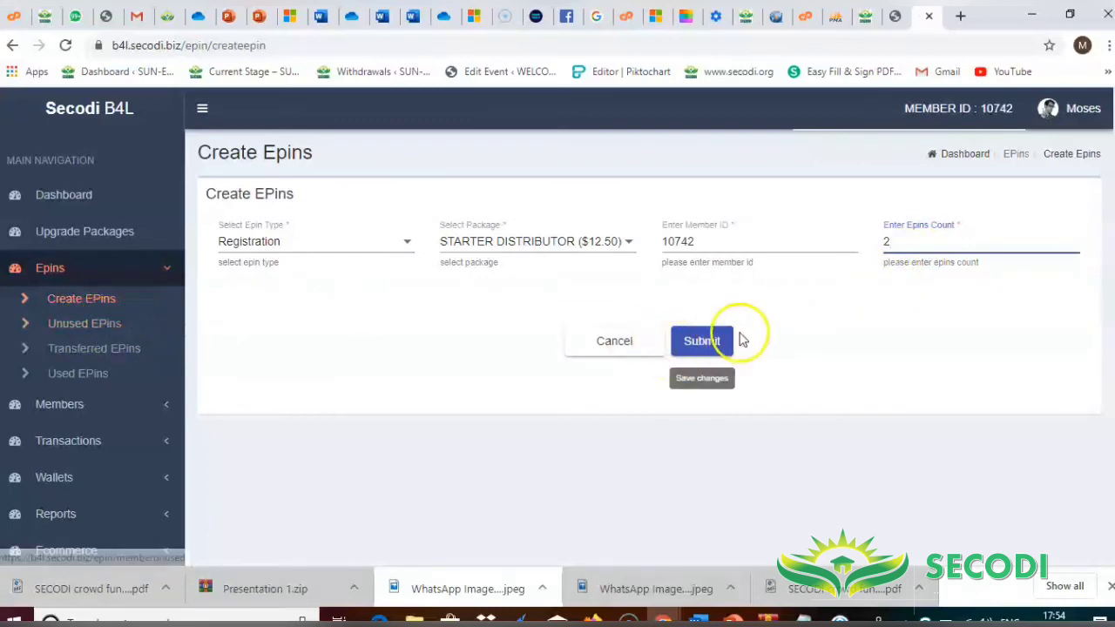
pyautogui.click(711, 340)
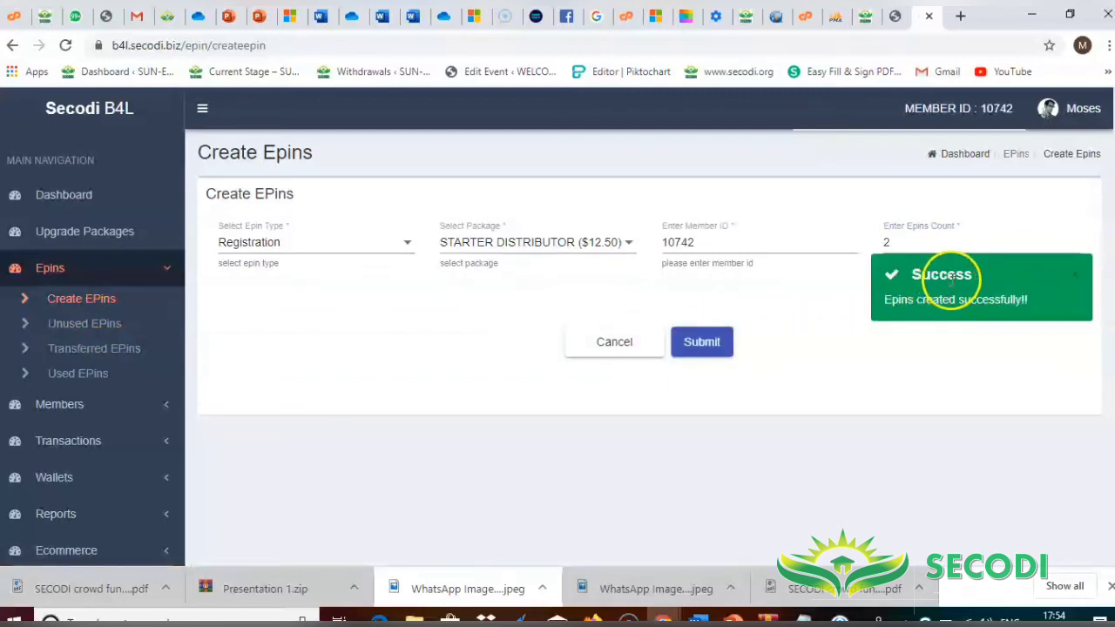
pyautogui.click(934, 304)
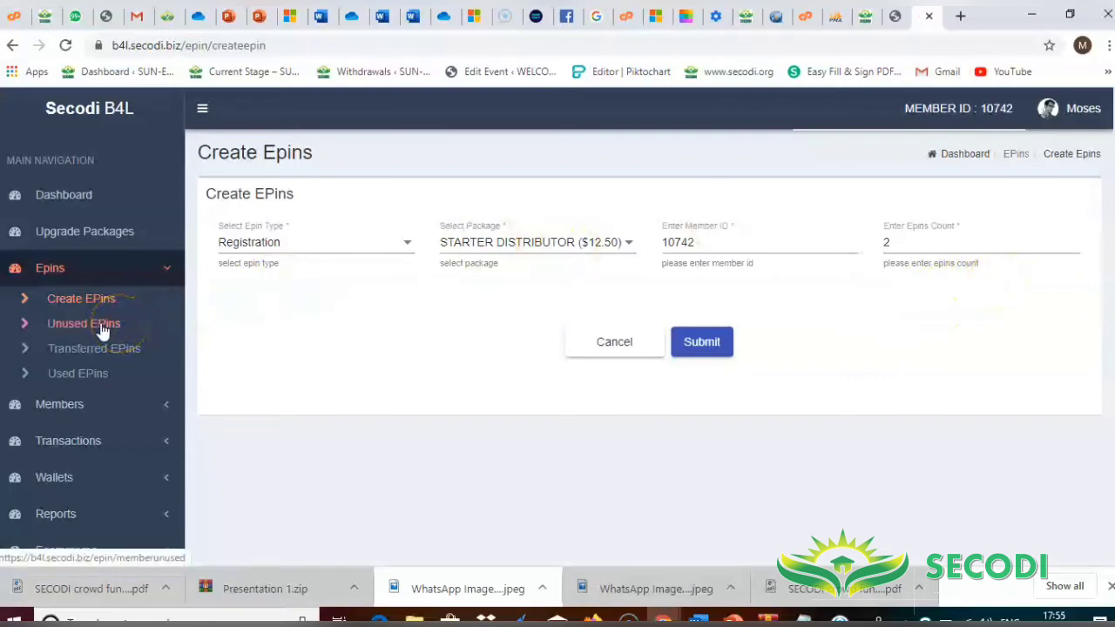
# - Review the member's unused e-pins and open the list of transferred e-pins
pyautogui.click(75, 330)
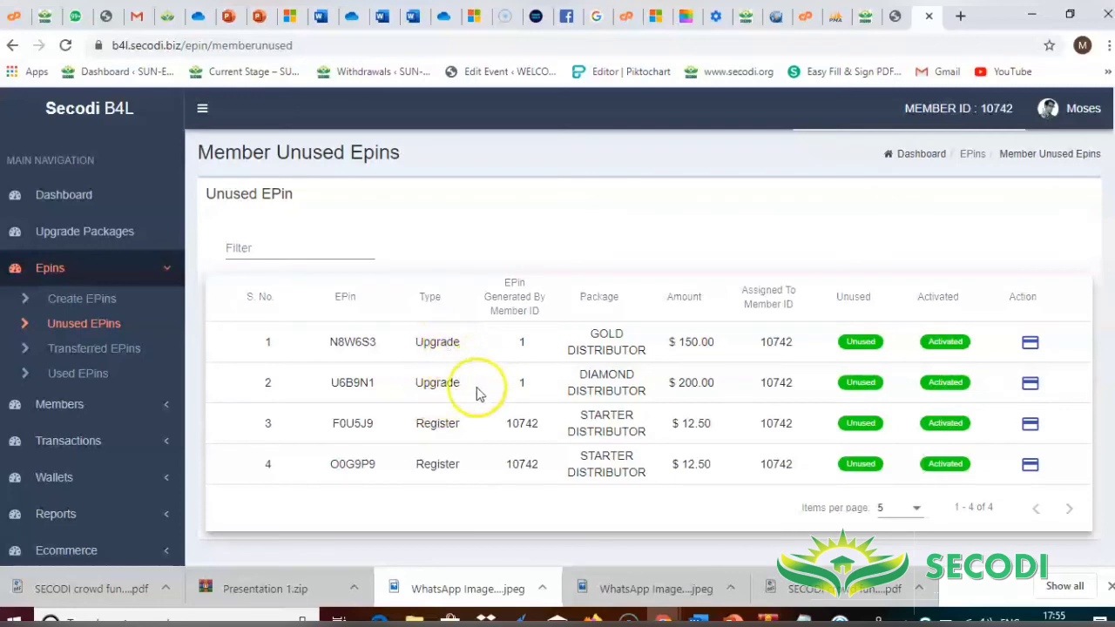
pyautogui.scroll(-1, 558, 384)
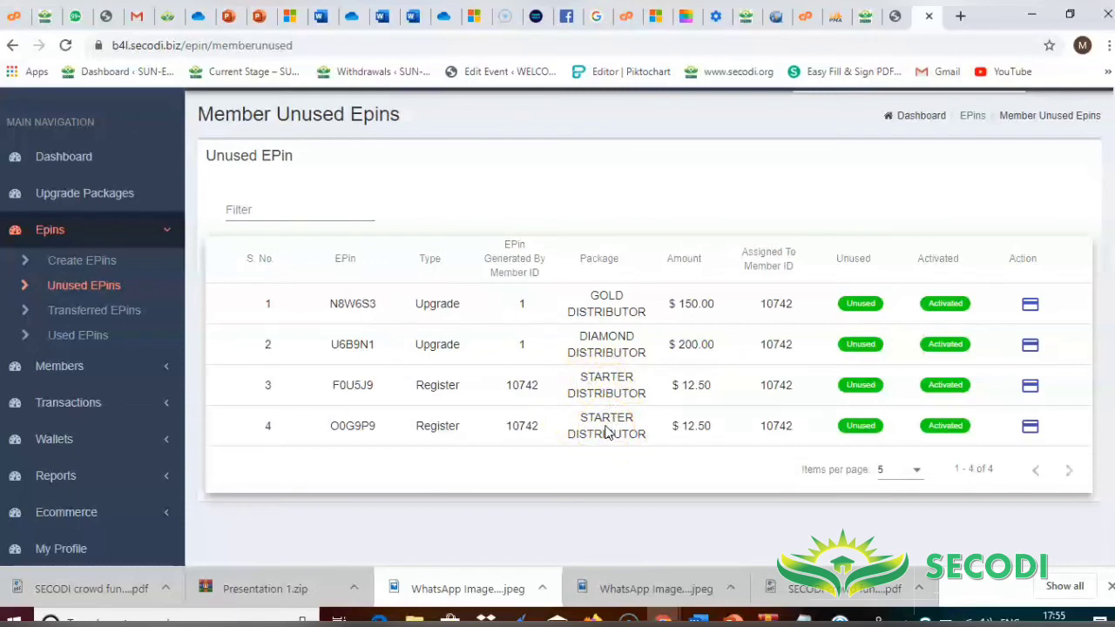
pyautogui.click(103, 316)
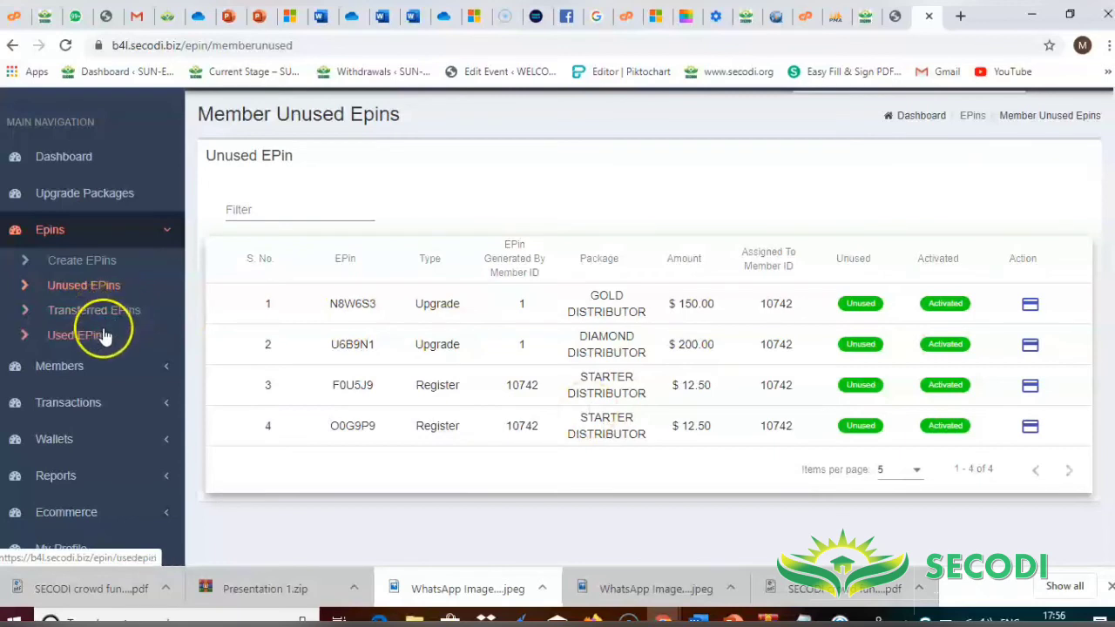
pyautogui.click(119, 318)
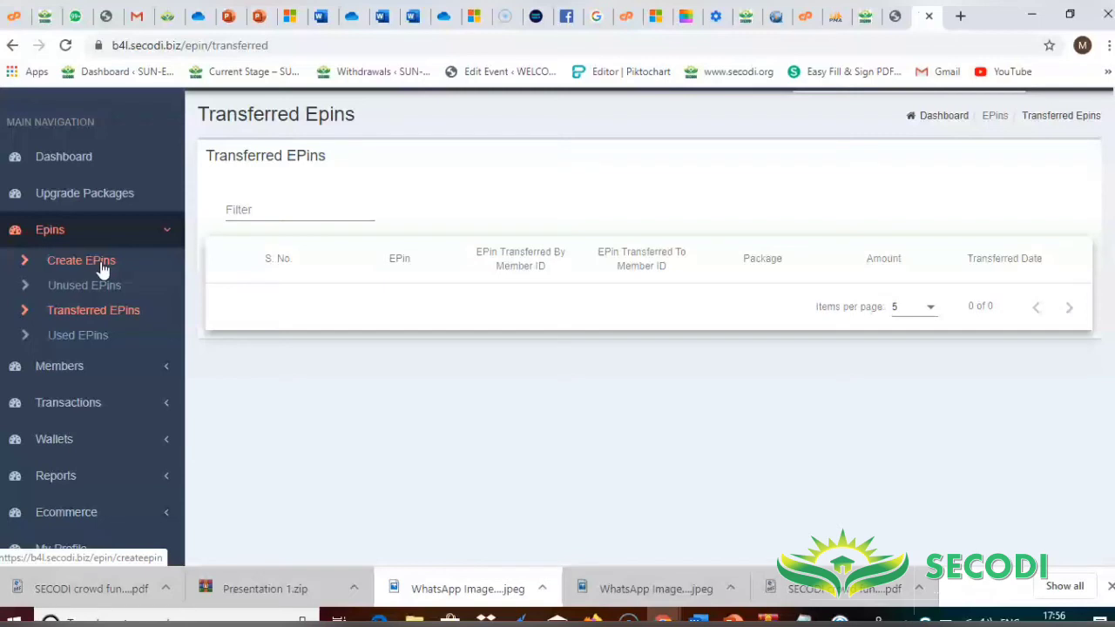
# - Open the used e-pins list and review each e-pin's user, type, package and usage date
pyautogui.click(80, 340)
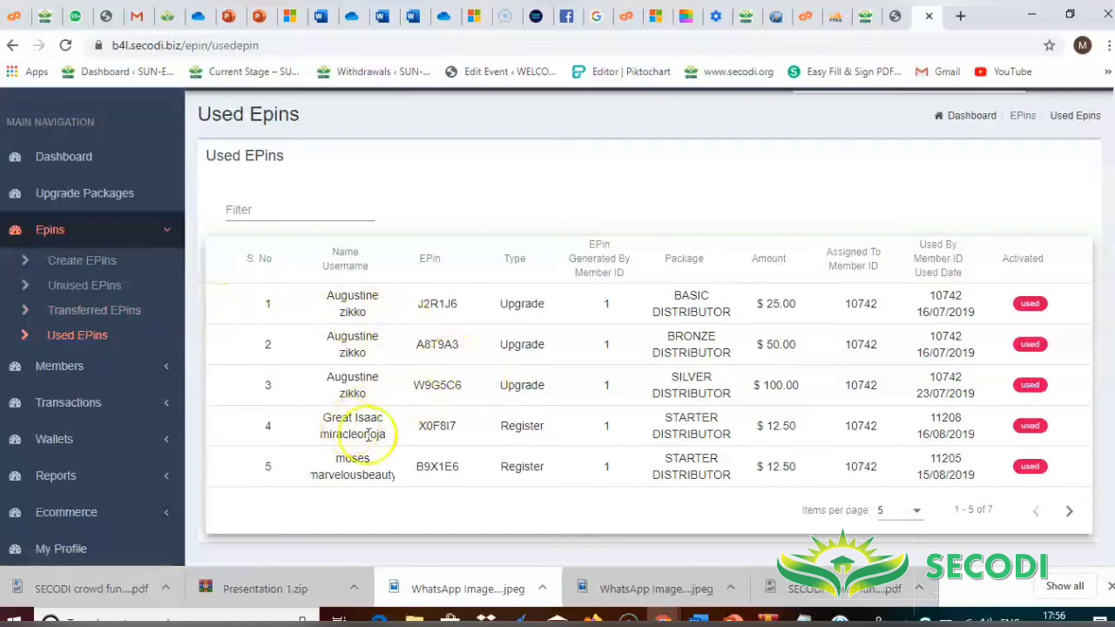
pyautogui.scroll(-1, 367, 436)
pyautogui.scroll(1, 455, 423)
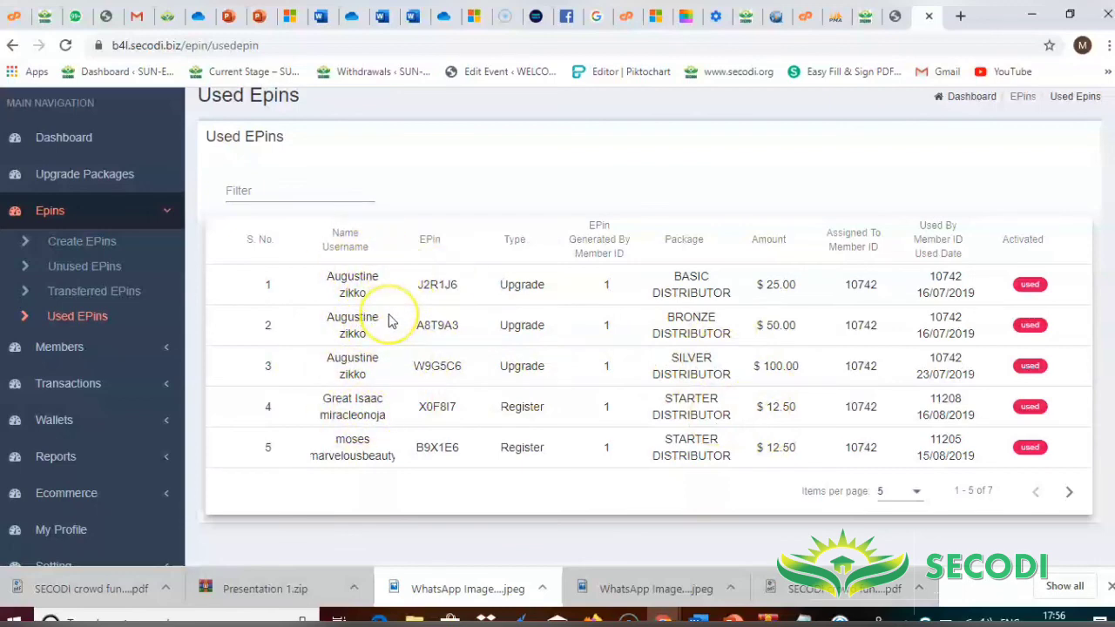
pyautogui.scroll(1, 389, 320)
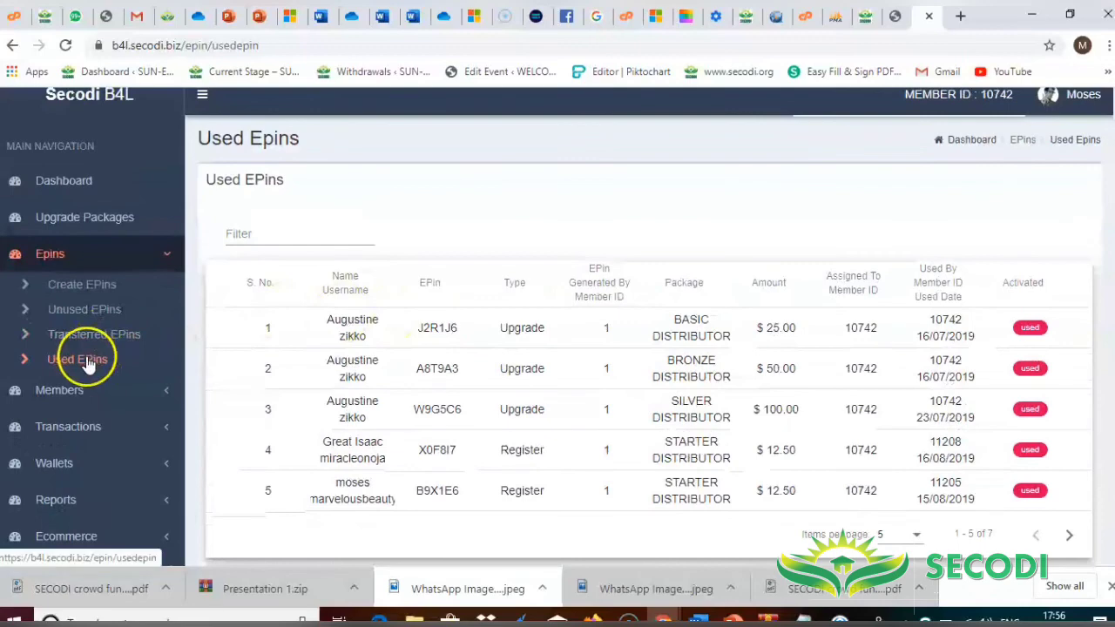
# - Start a new e-pin request with type Upgrade and package BASIC DISTRIBUTOR ($25.00)
pyautogui.click(98, 291)
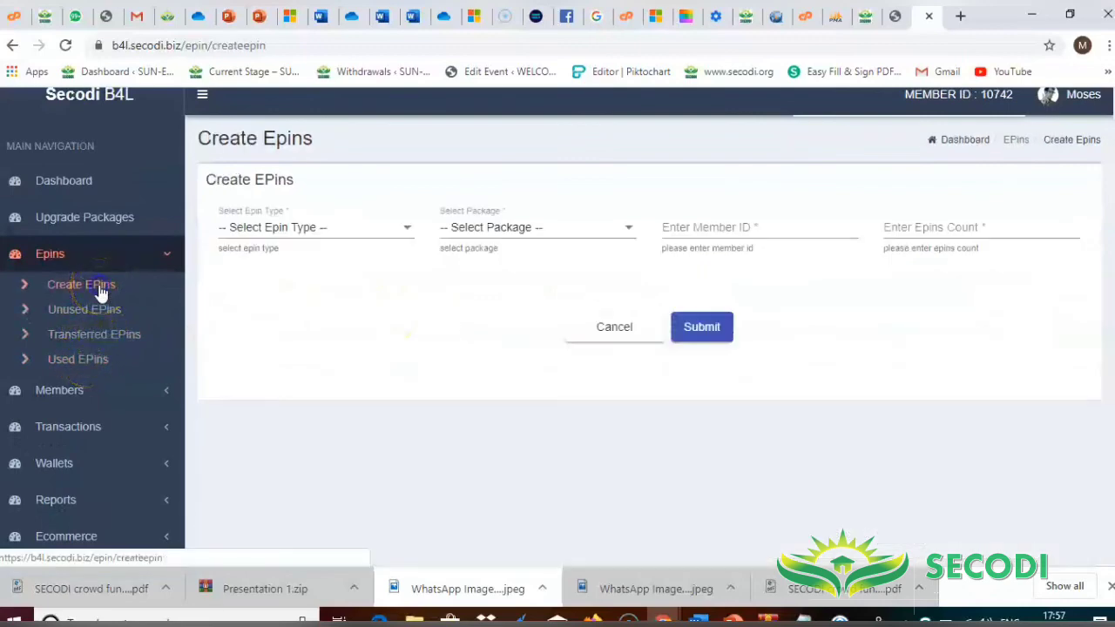
pyautogui.click(274, 231)
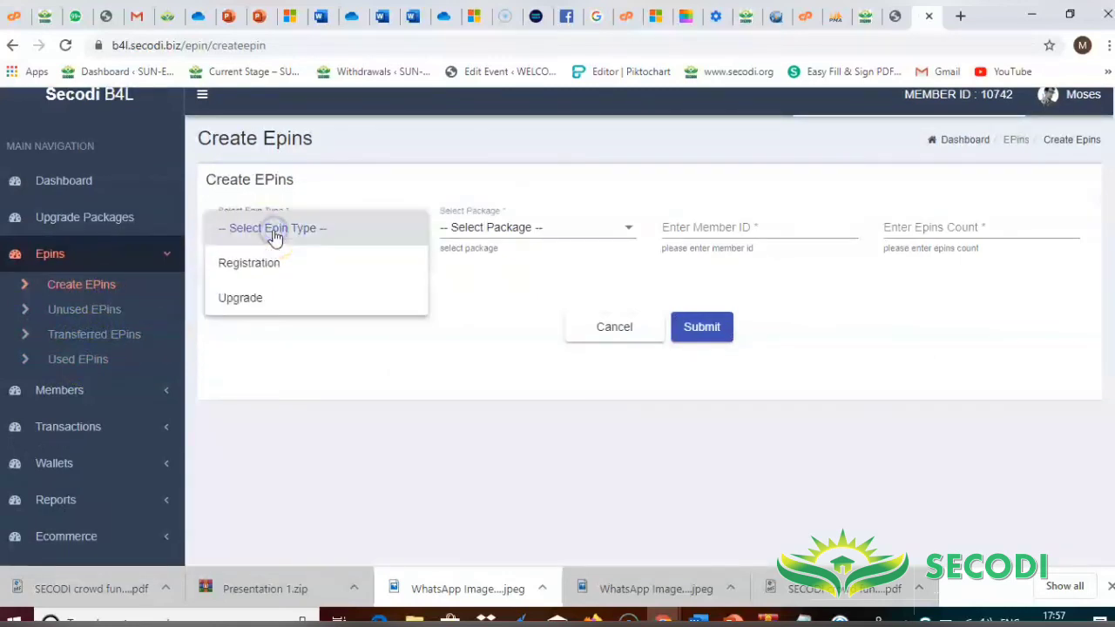
pyautogui.click(244, 298)
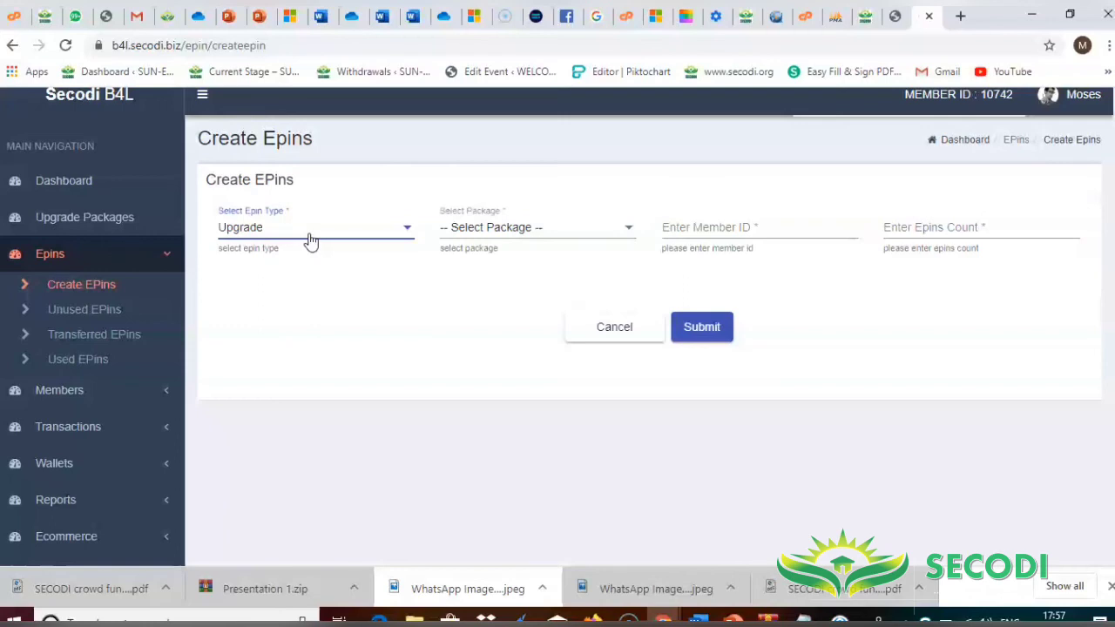
pyautogui.click(524, 228)
pyautogui.click(504, 300)
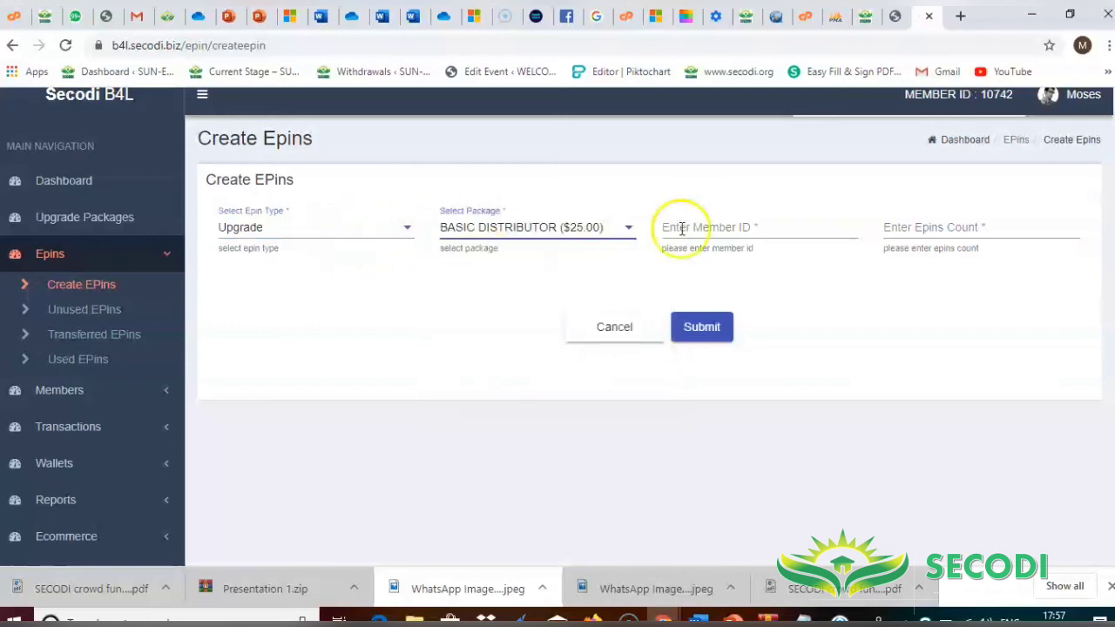
# - Try to submit the upgrade e-pin request with the member ID and e-pins count left blank
pyautogui.click(720, 227)
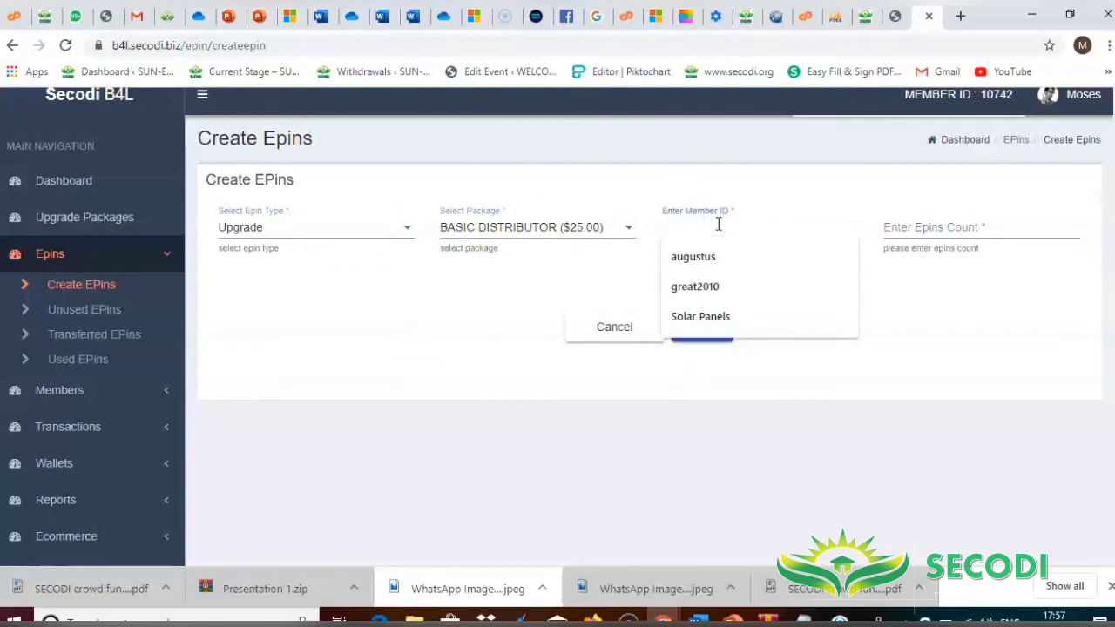
pyautogui.click(934, 223)
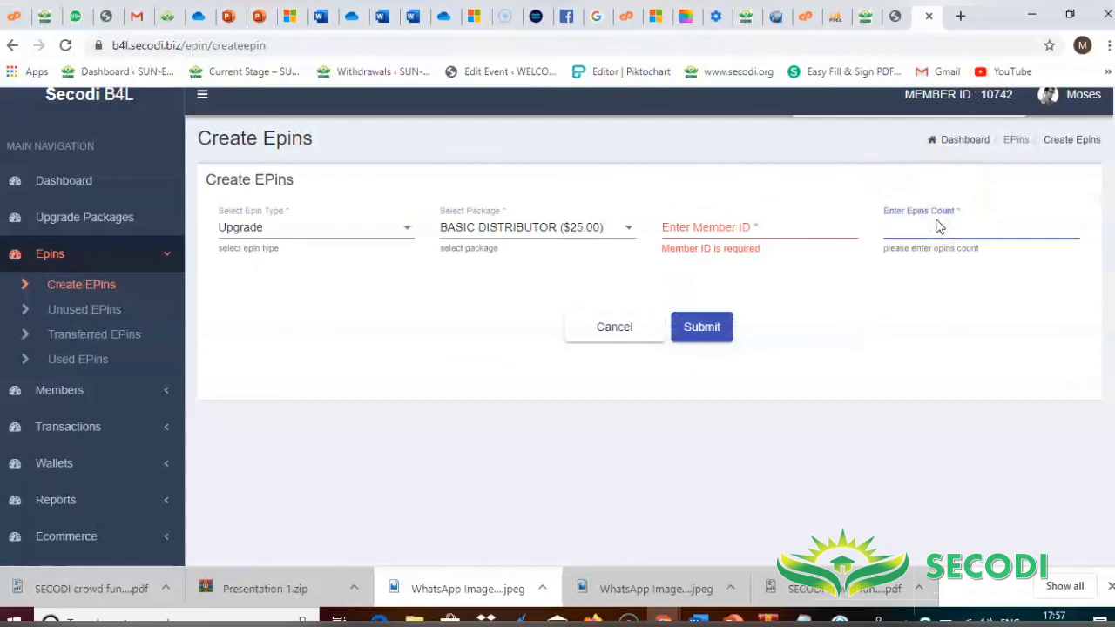
pyautogui.click(704, 331)
# - Look over the options under Wallets, Members and Transactions, and return to the dashboard
pyautogui.click(171, 259)
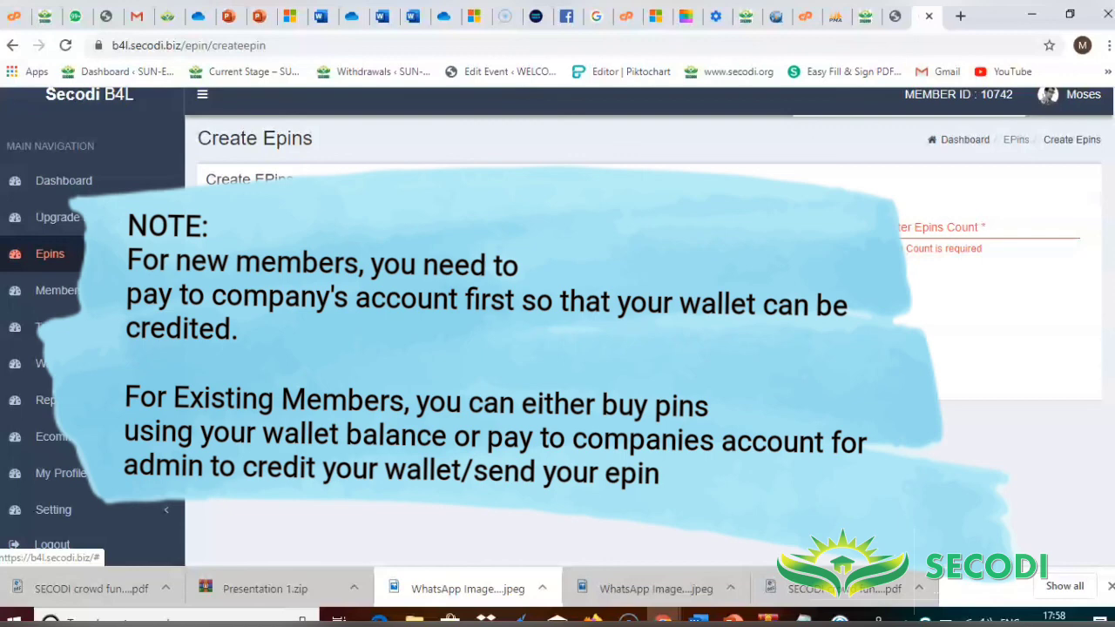
pyautogui.click(44, 363)
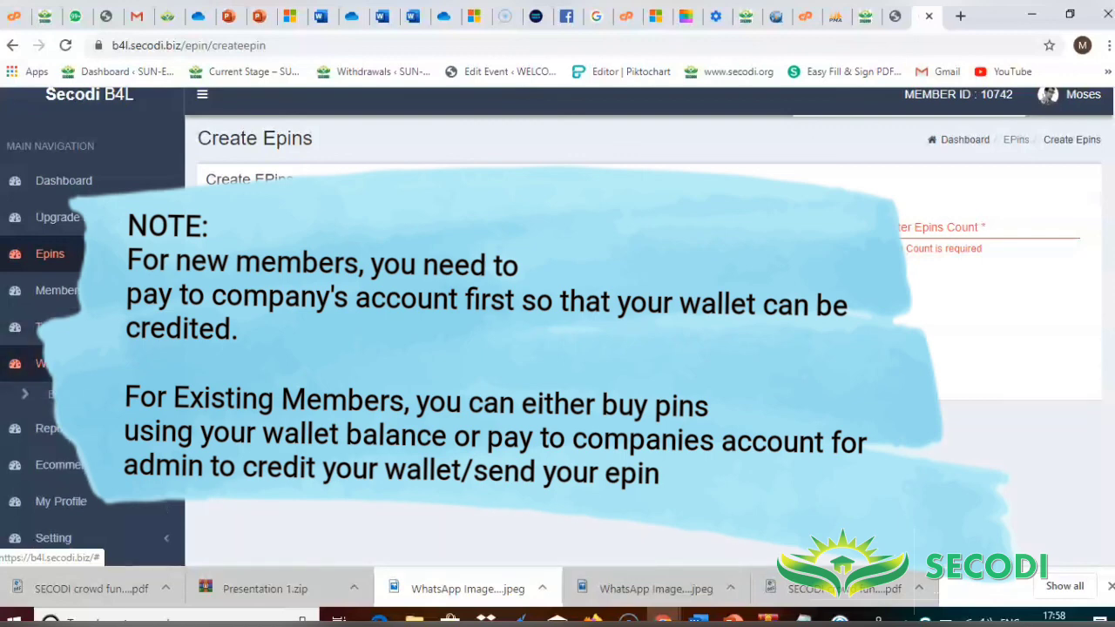
pyautogui.click(44, 364)
pyautogui.click(92, 254)
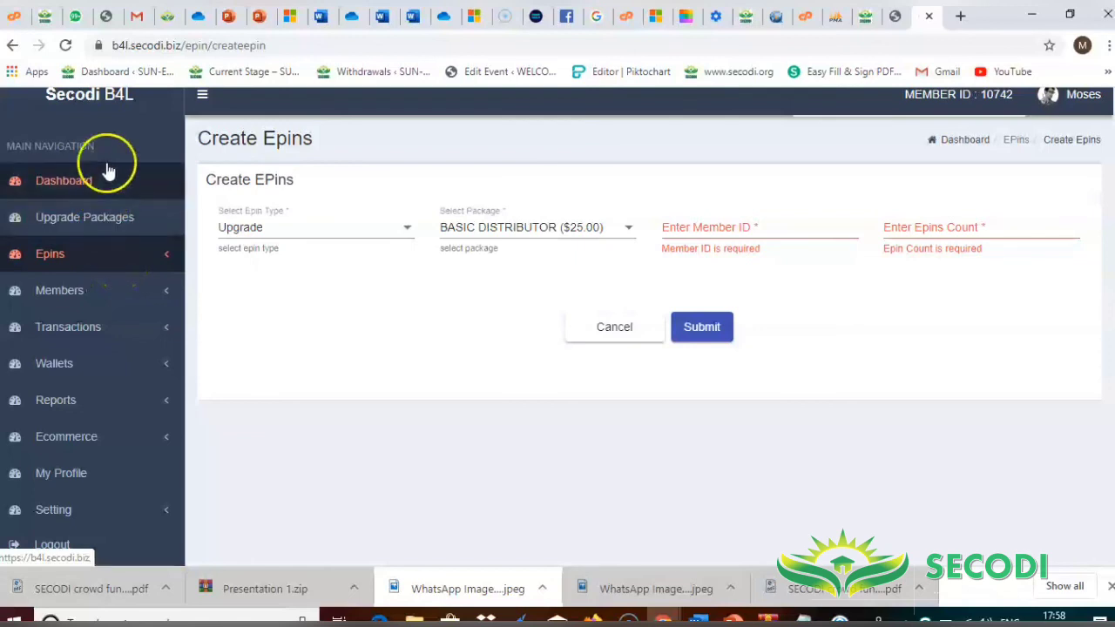
pyautogui.click(110, 217)
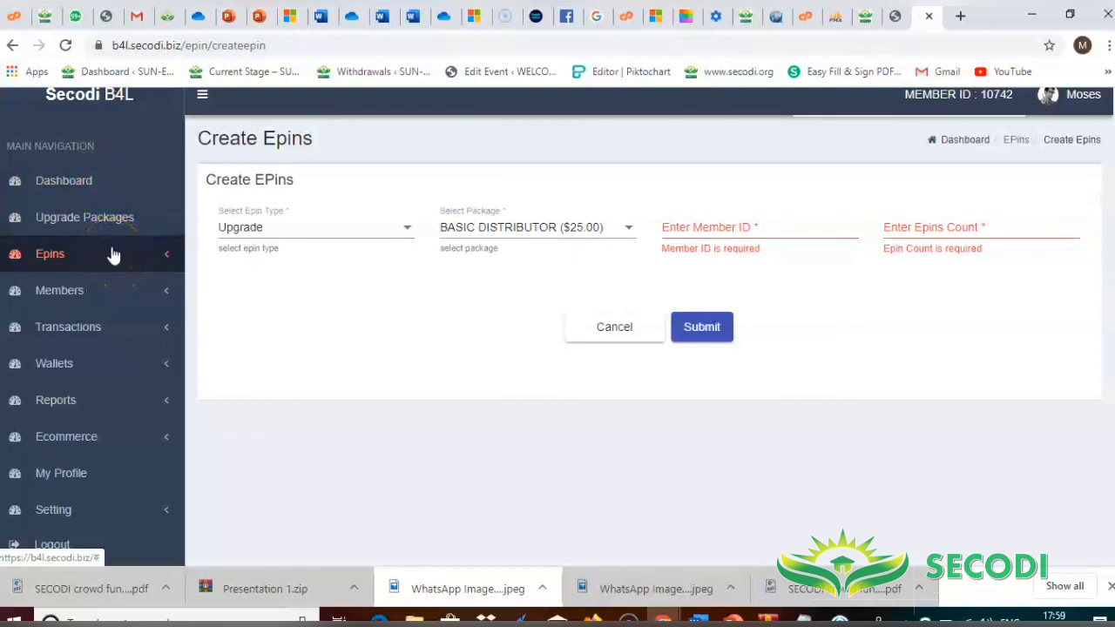
pyautogui.click(86, 300)
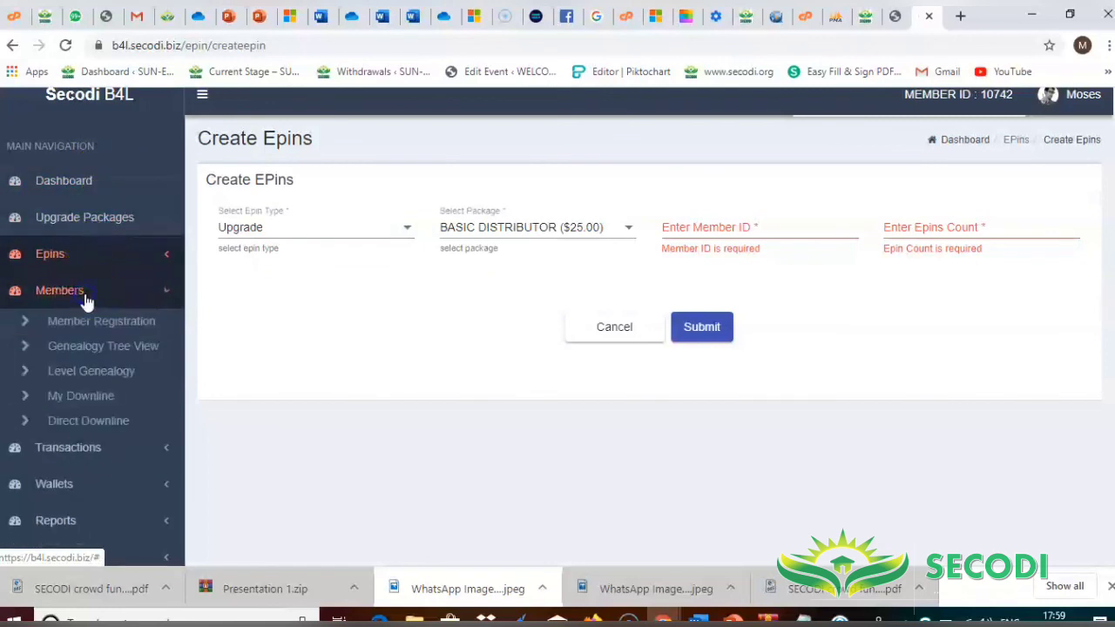
pyautogui.click(87, 451)
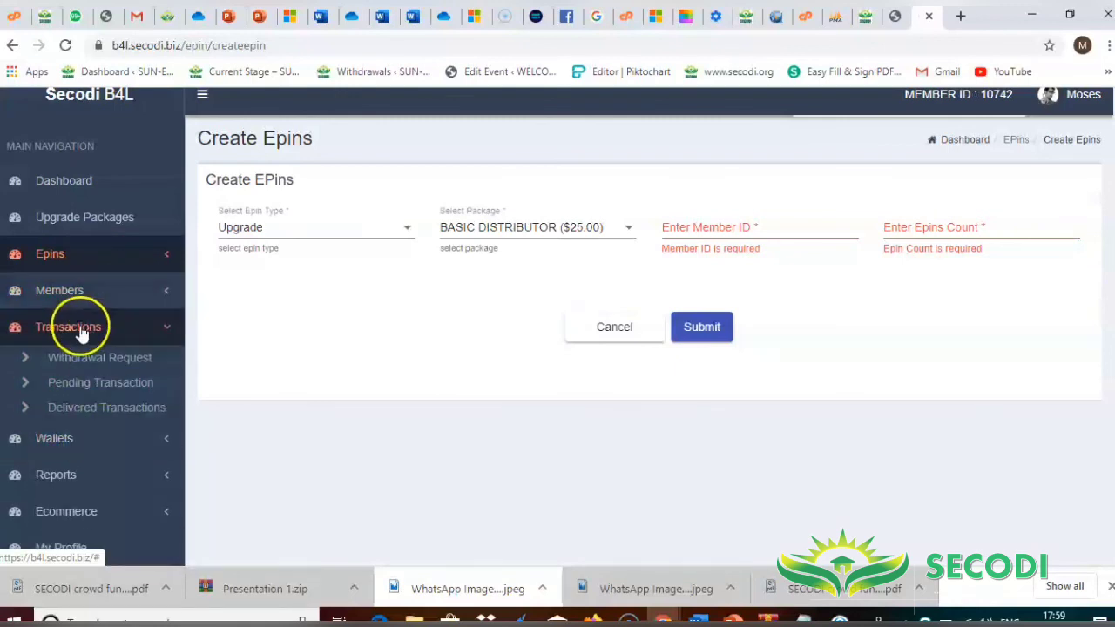
pyautogui.click(87, 190)
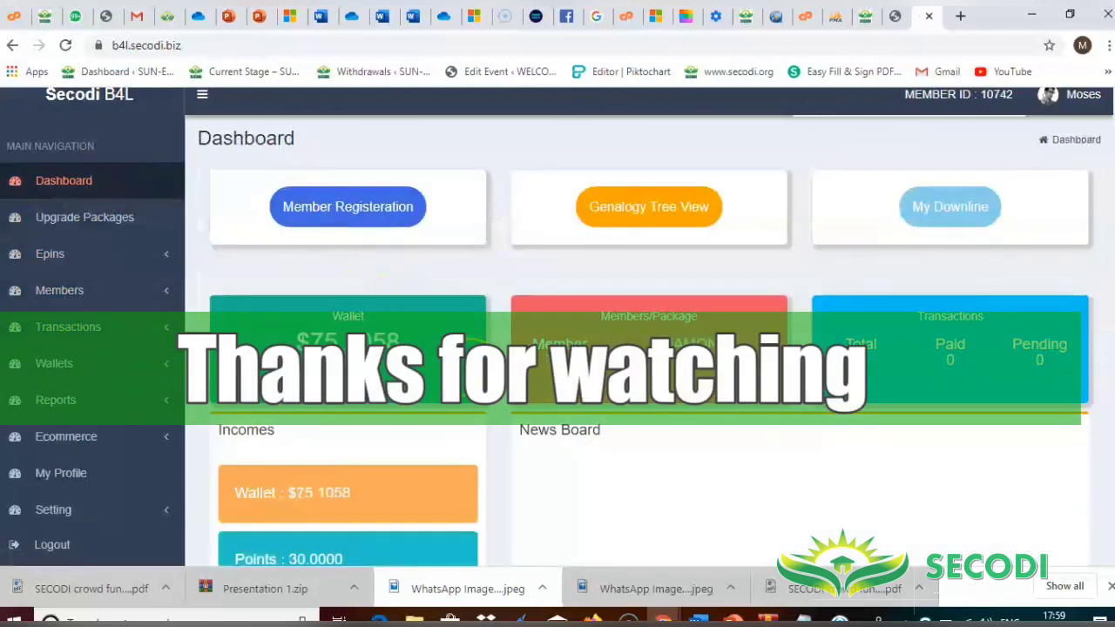